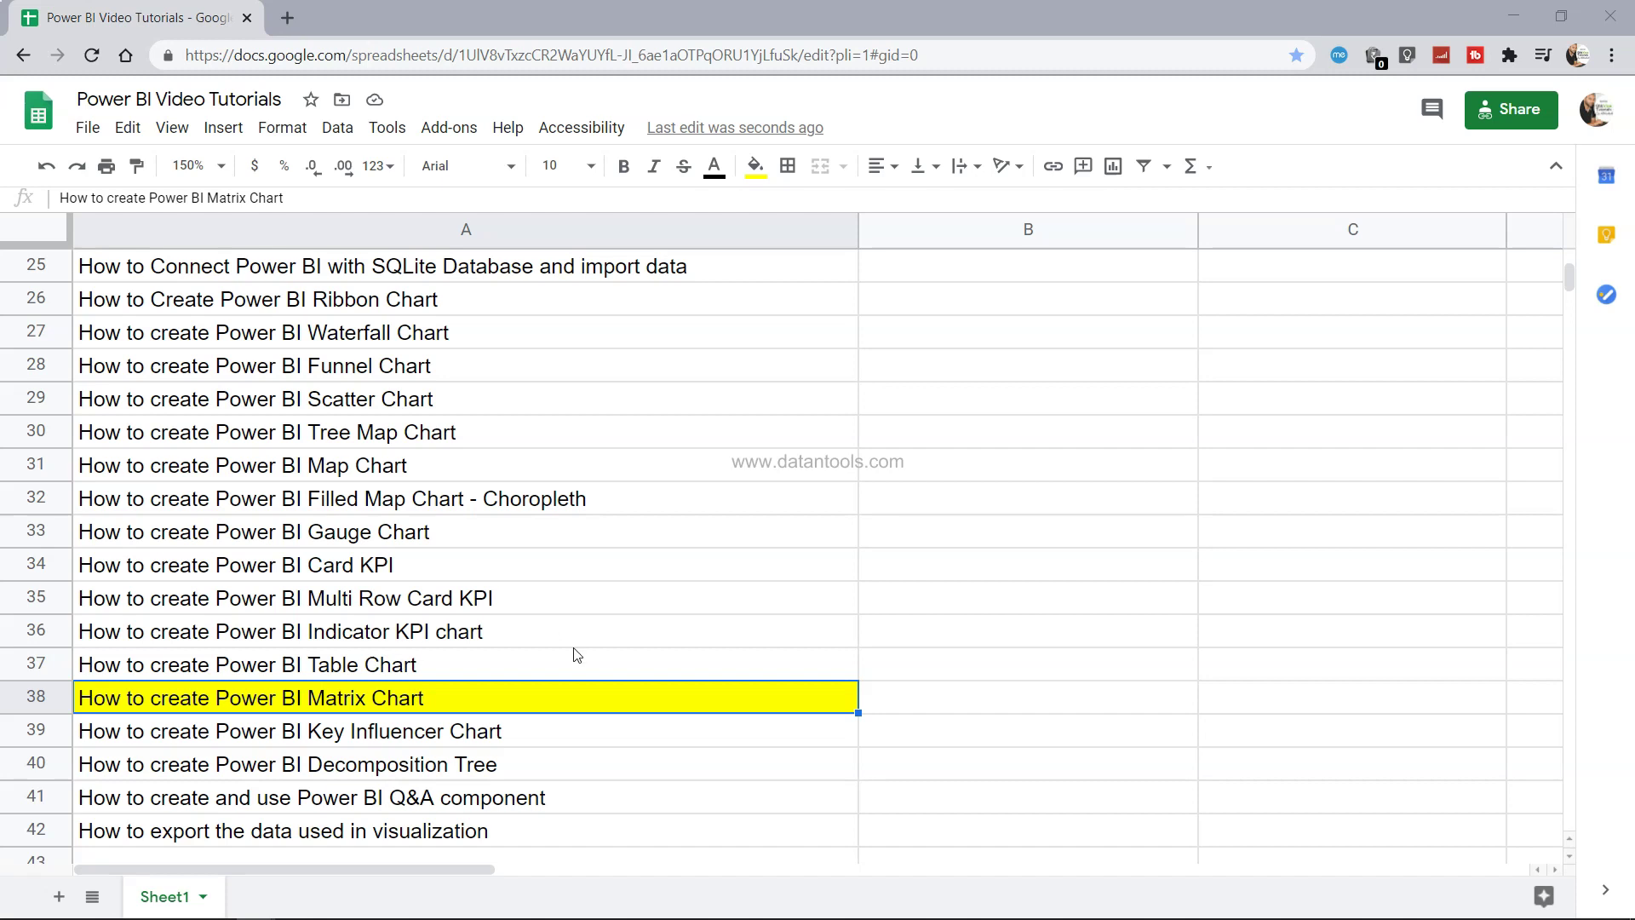
Step: Leave the Google Sheets tutorial list at Matrix Chart and bring up the Power BI Region report
scroll(576, 654, "up", 5)
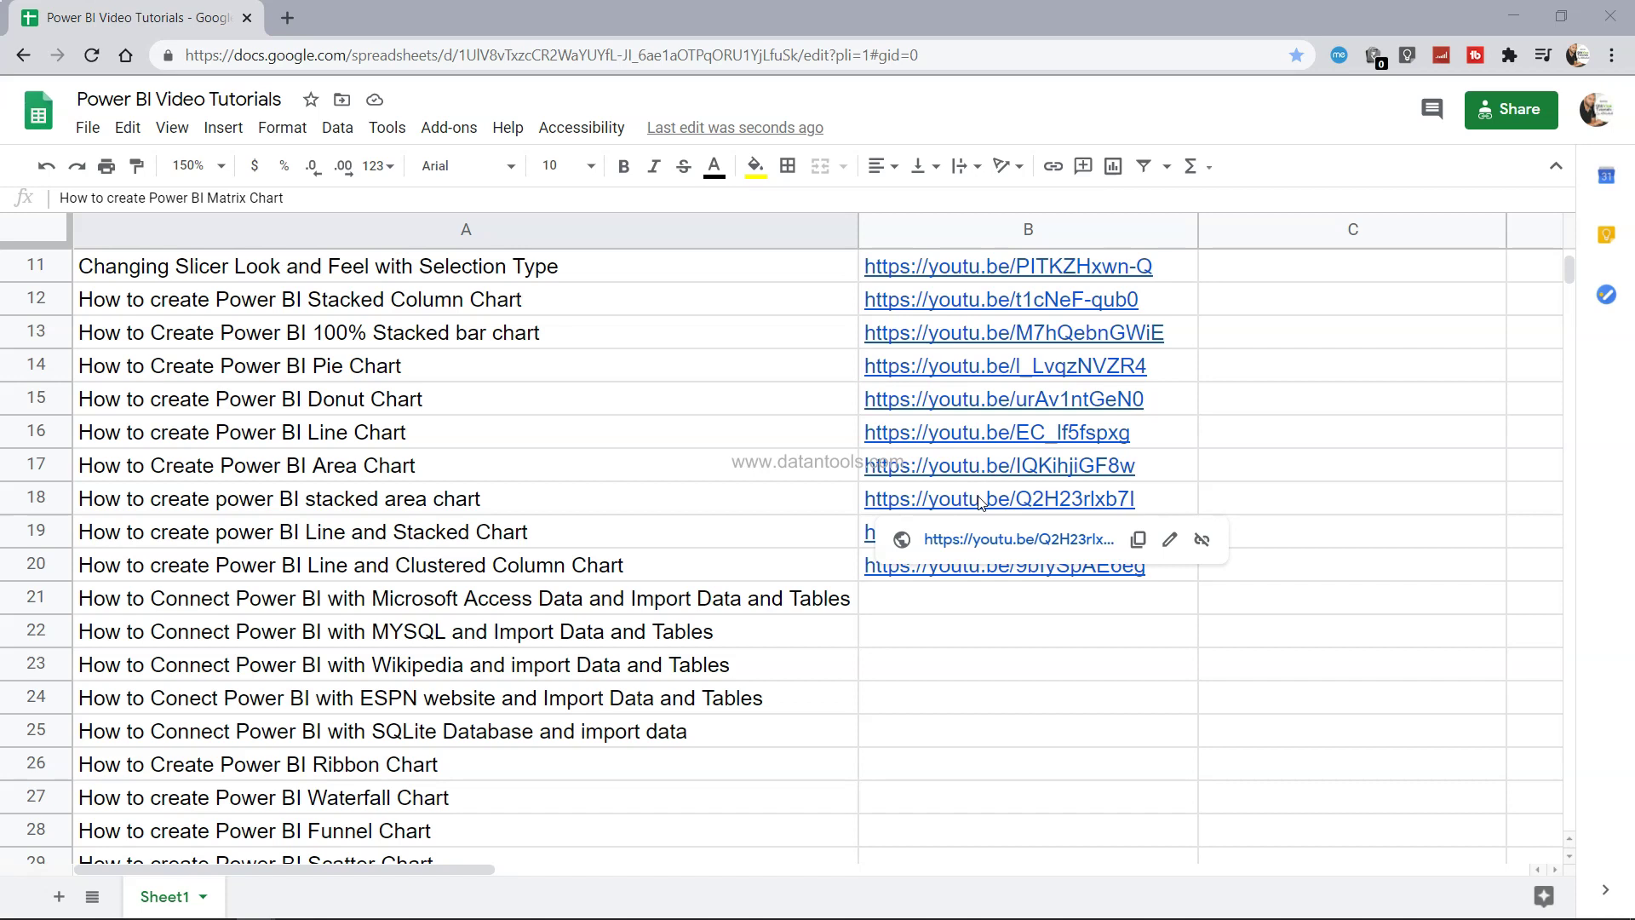
scroll(981, 502, "down", 5)
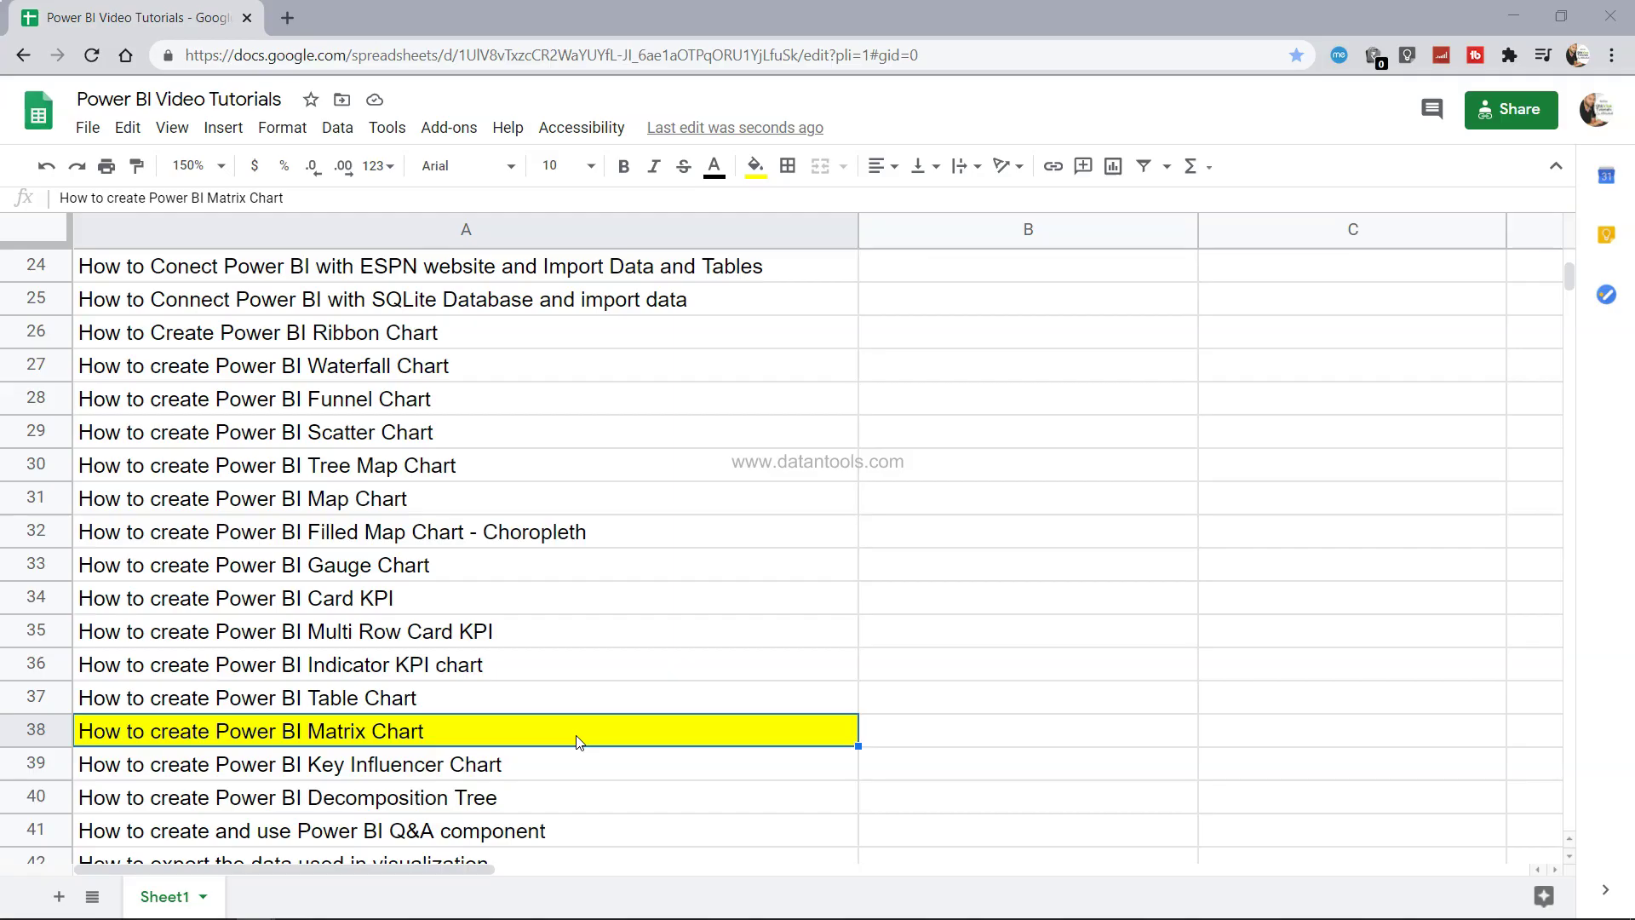
key("alt+Tab")
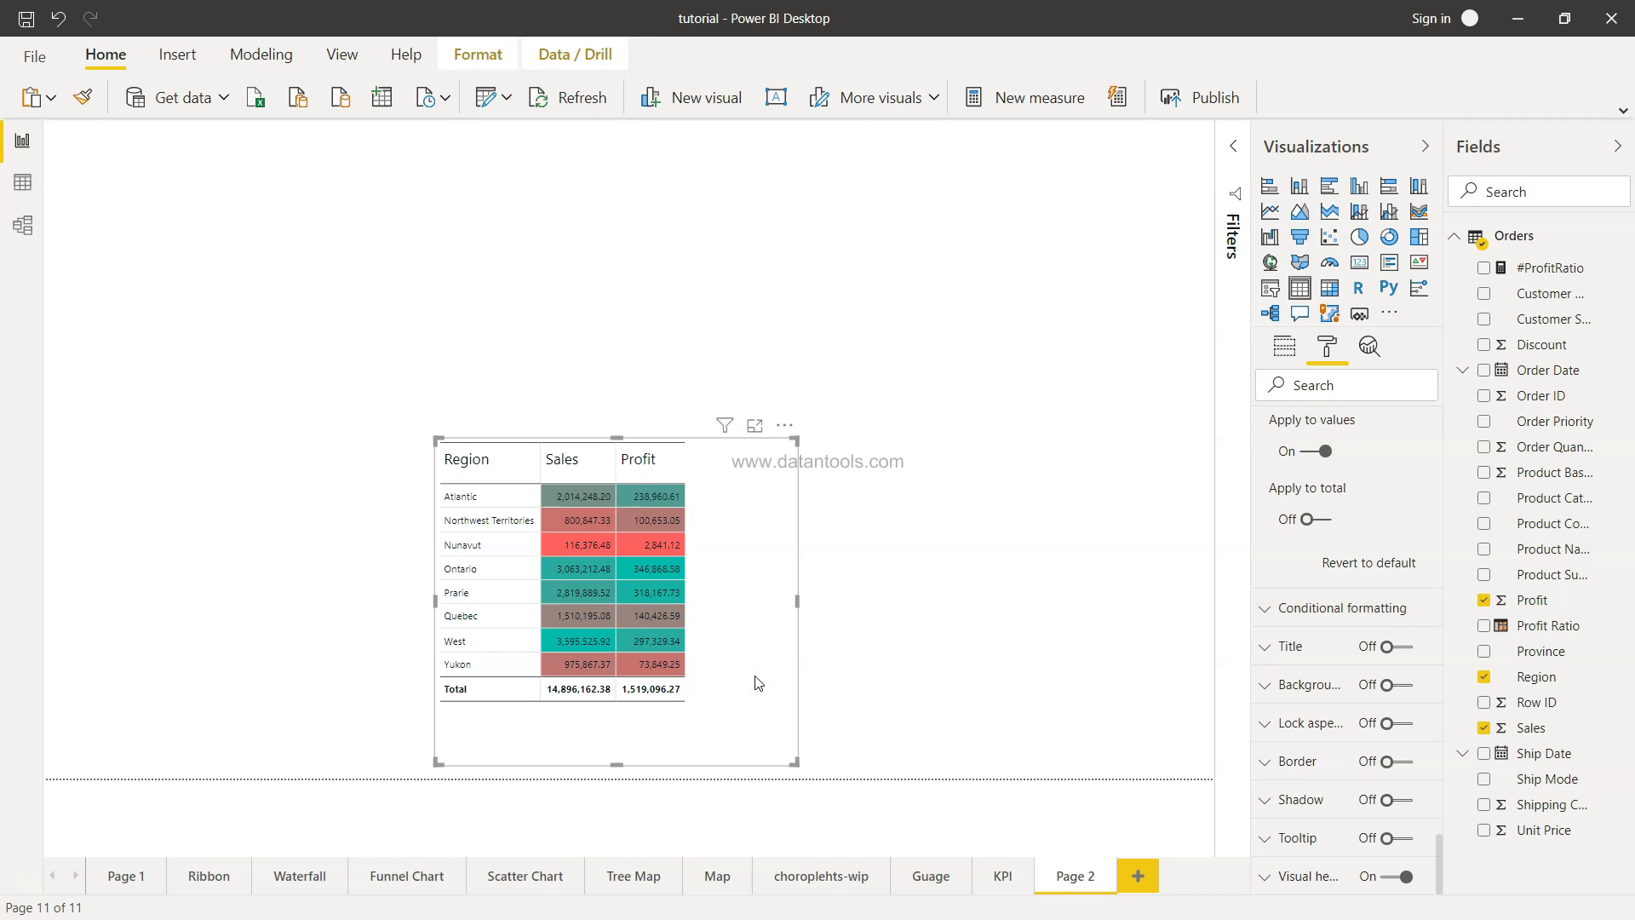
Step: Replace the Region table on Page 2 with an empty matrix visual
key("Delete")
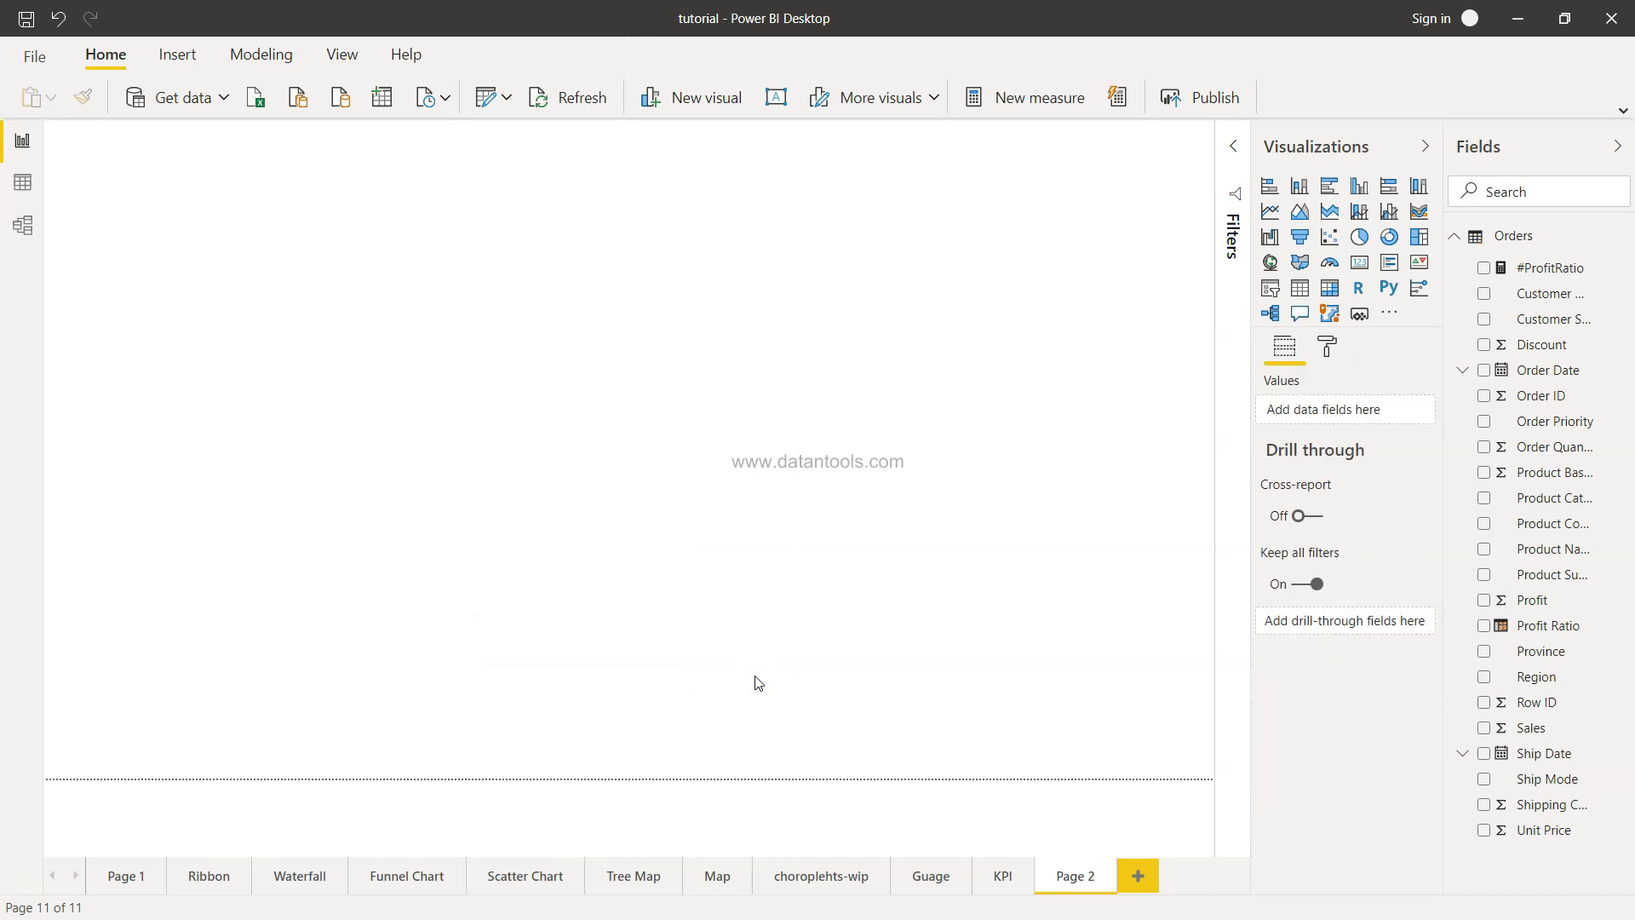
left_click(1329, 289)
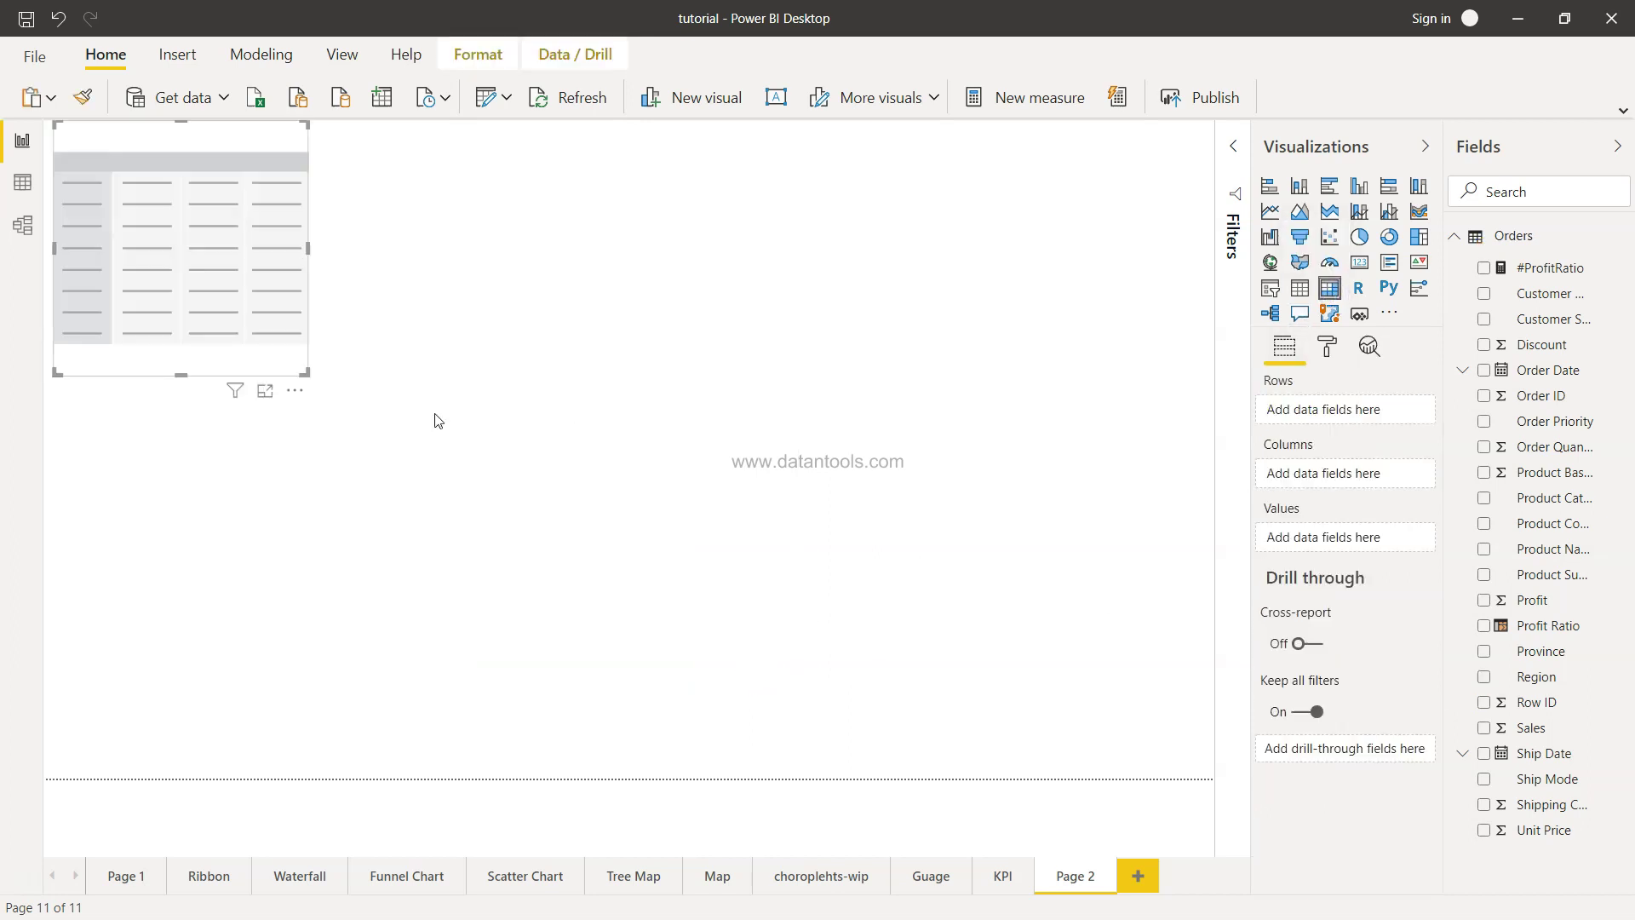
left_click_drag(237, 292, 332, 347)
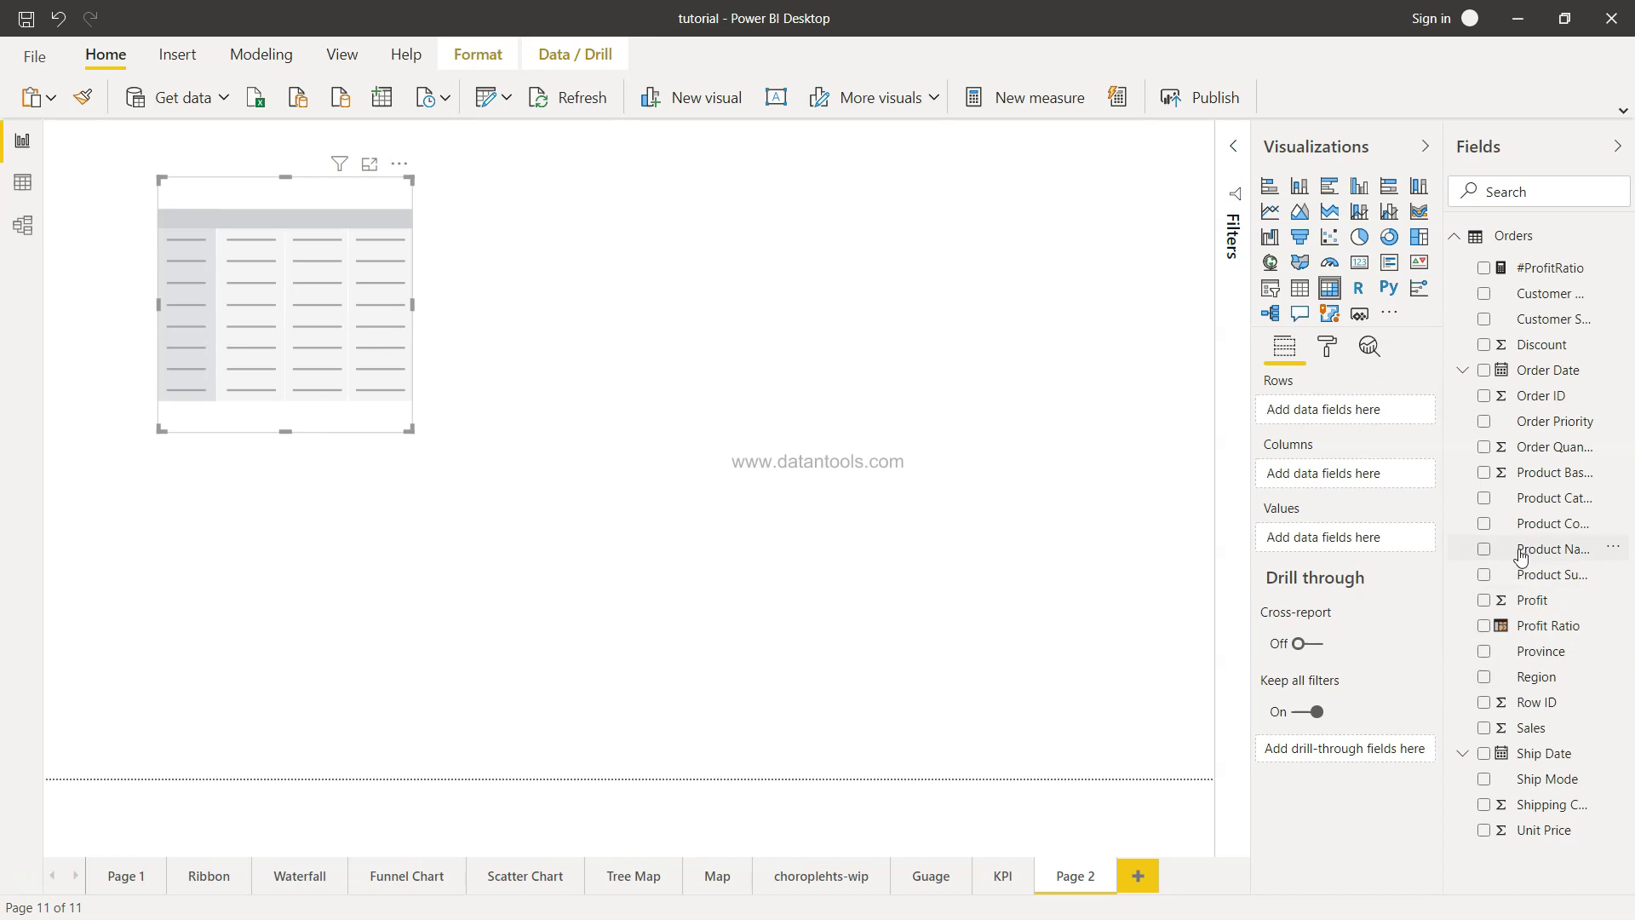
Step: Give the matrix Product Category rows, Customer Segment columns and Sales values, then enlarge it to fill the canvas
left_click(1483, 501)
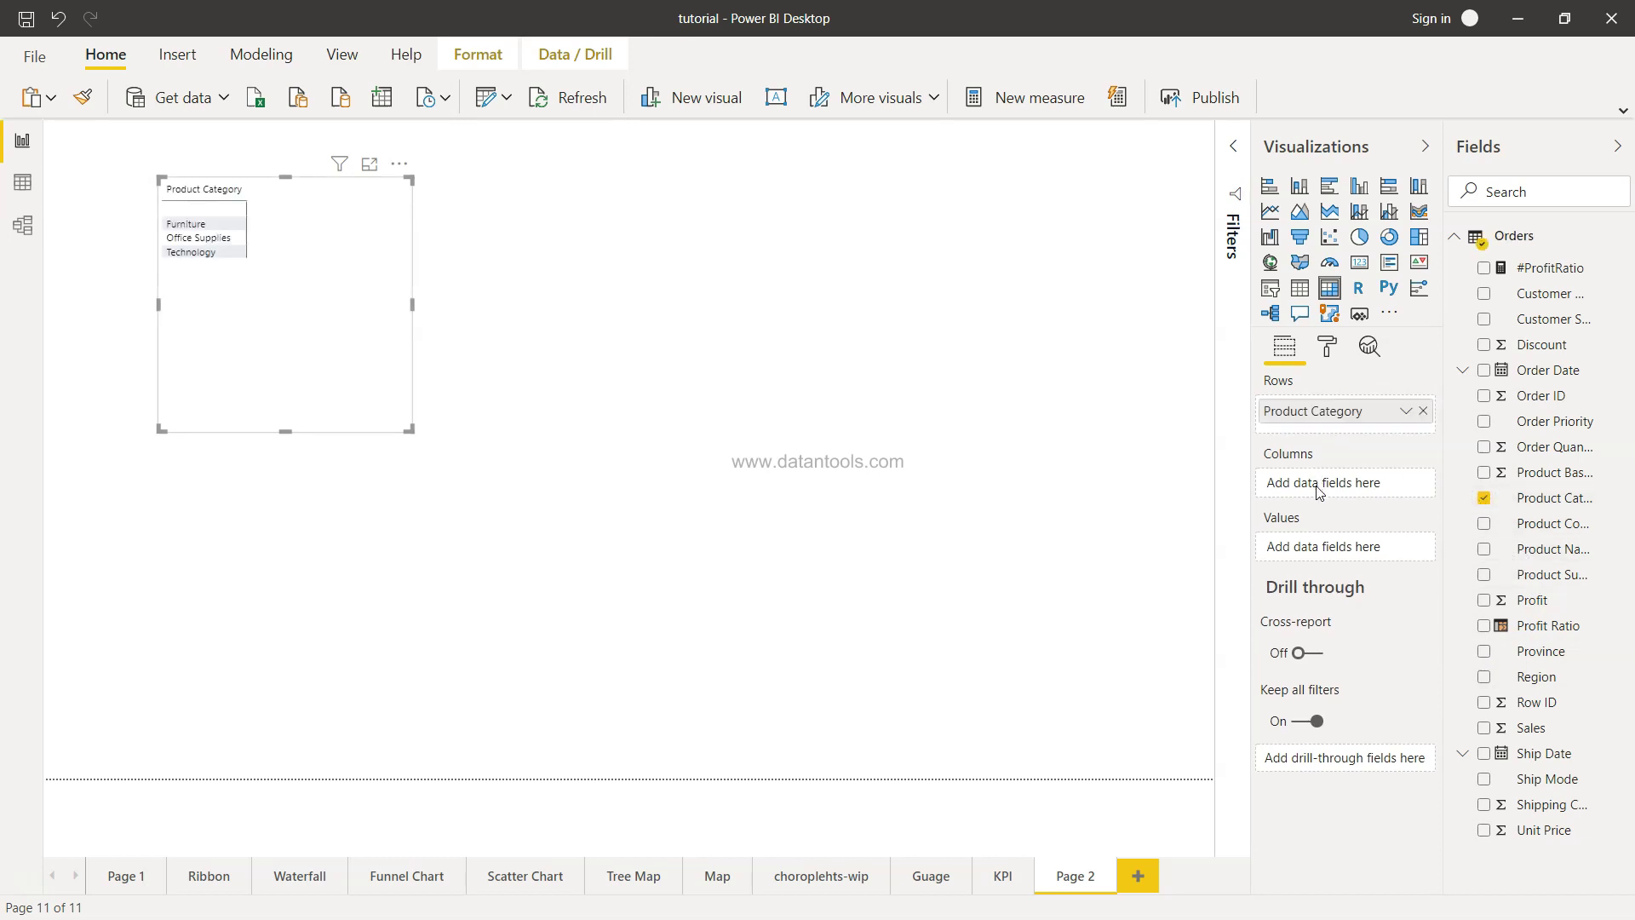
left_click(1483, 319)
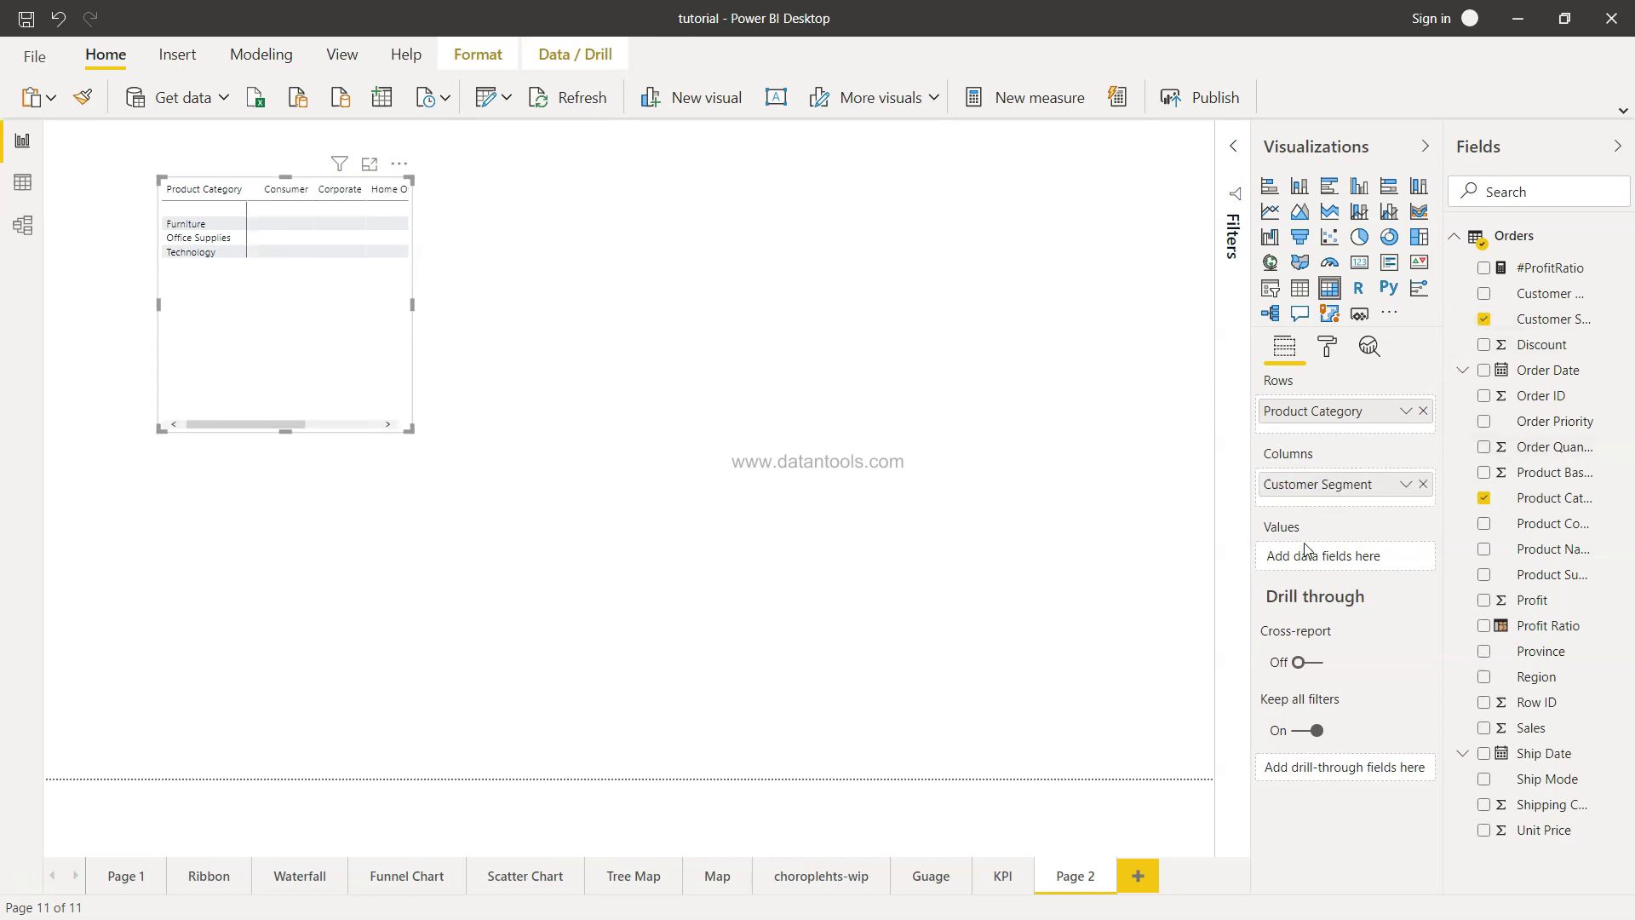
left_click(1484, 728)
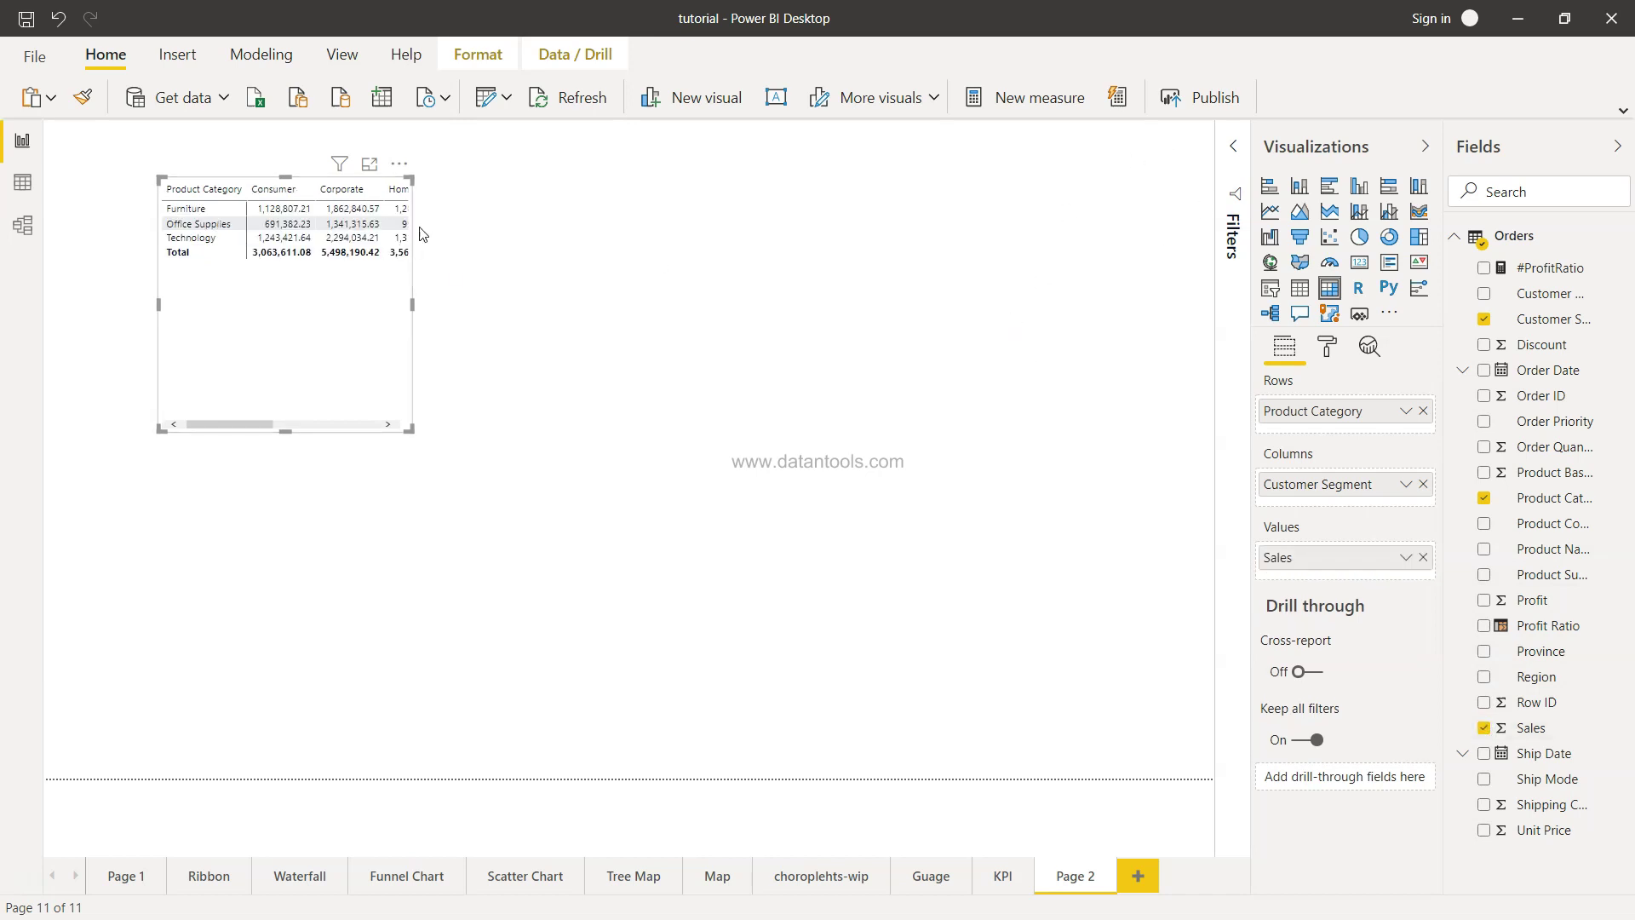
left_click(369, 164)
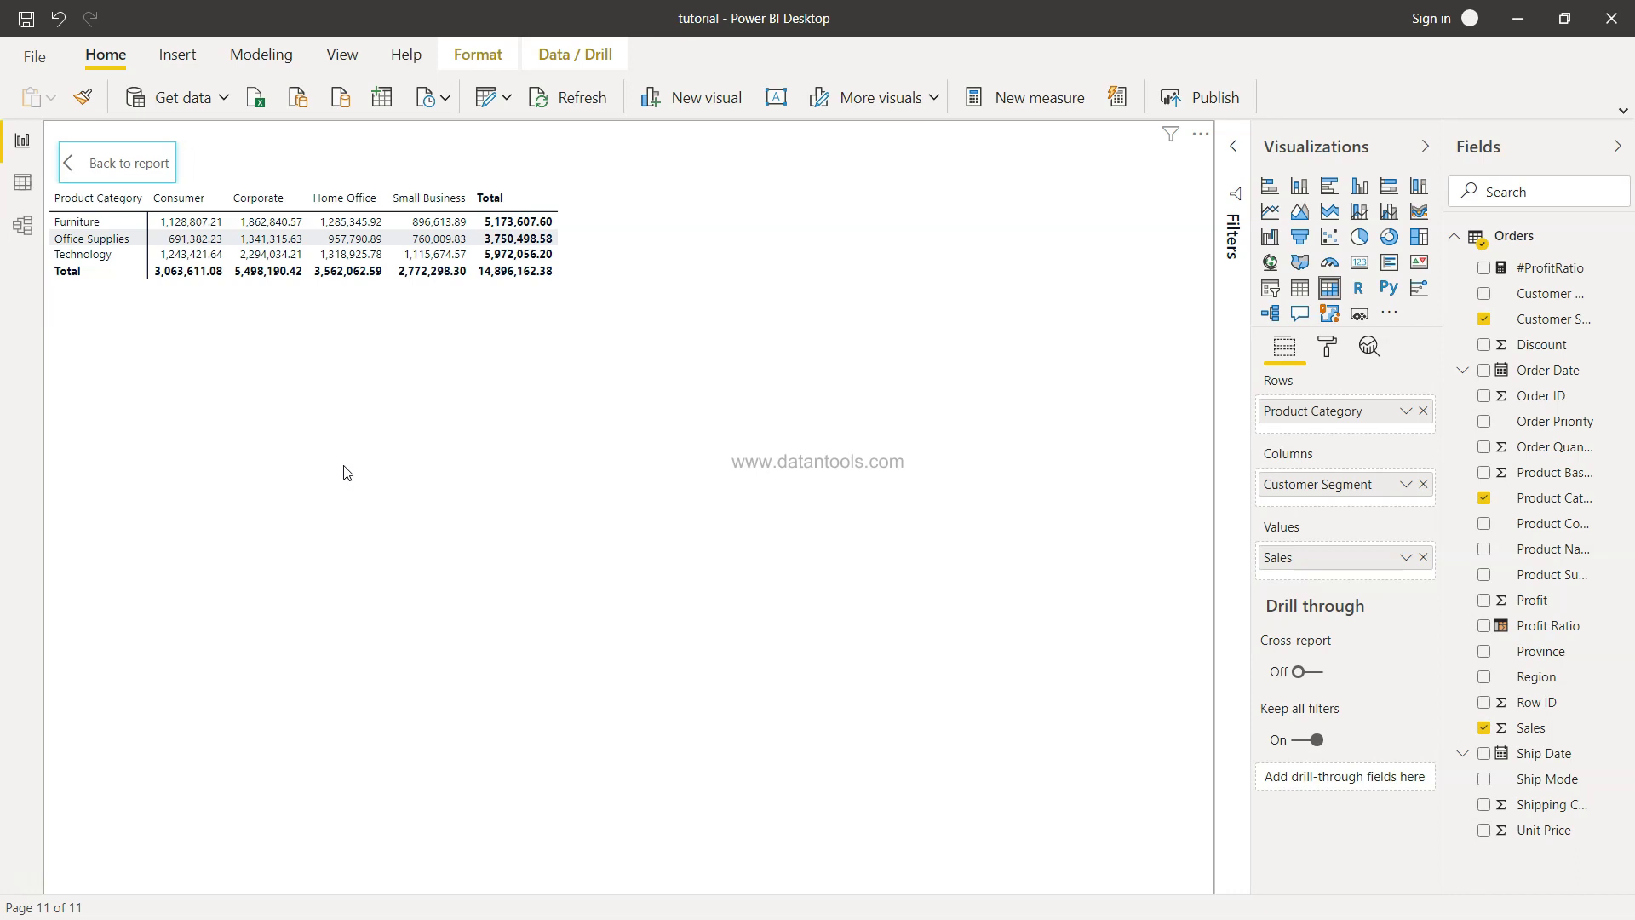
Step: Apply the Bold header style preset to the matrix after briefly trying Minimal
left_click(1329, 345)
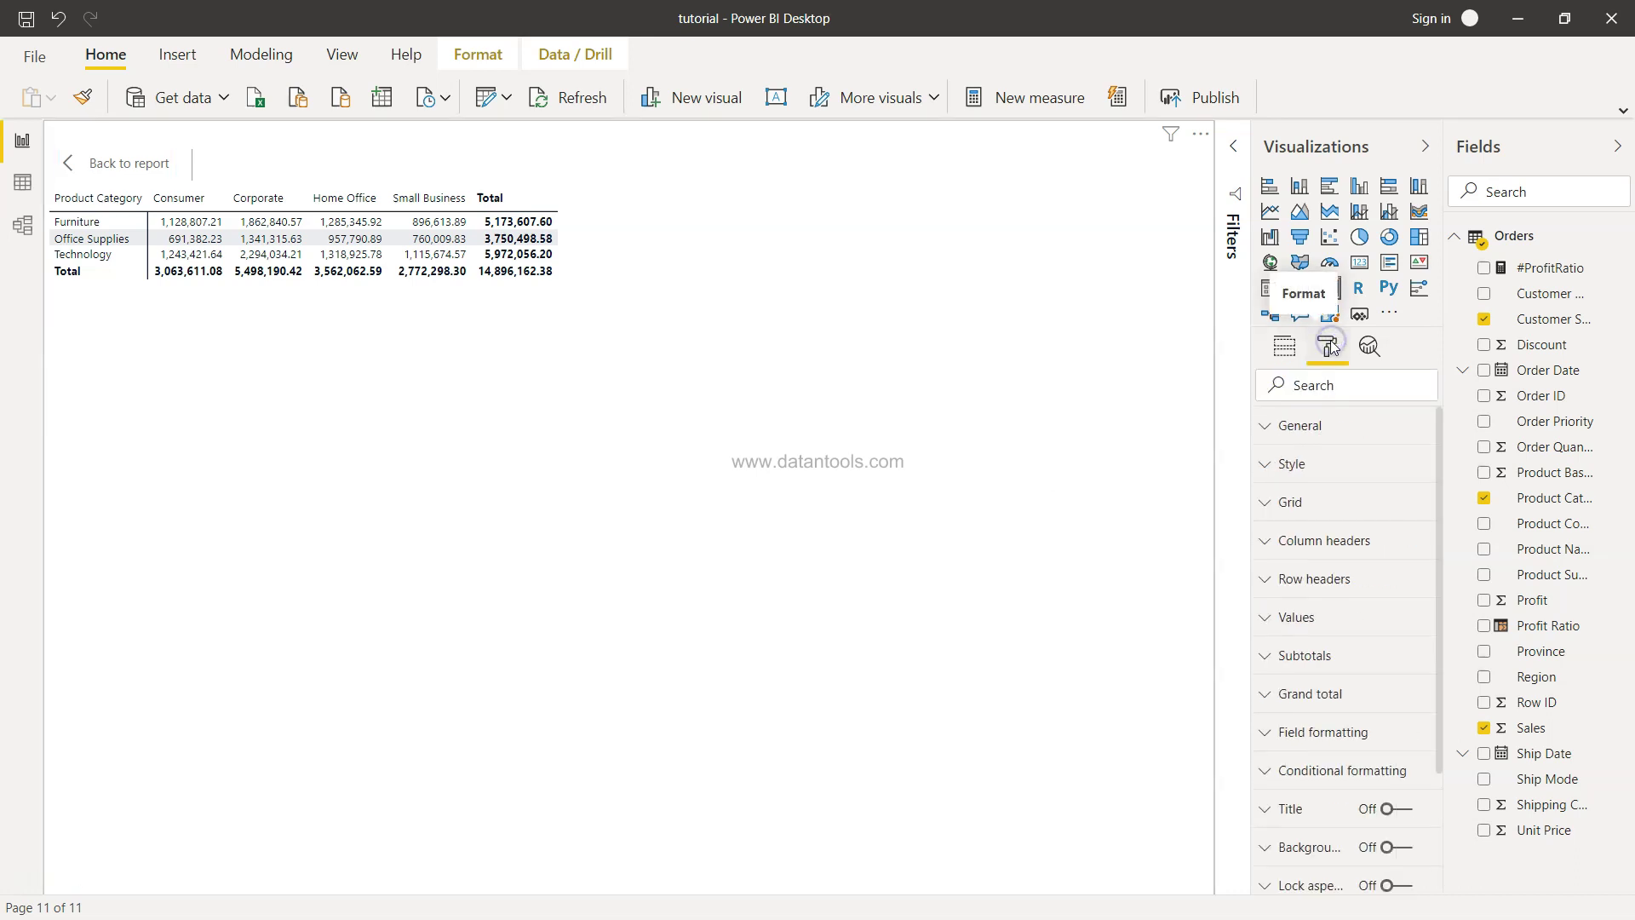
left_click(1305, 467)
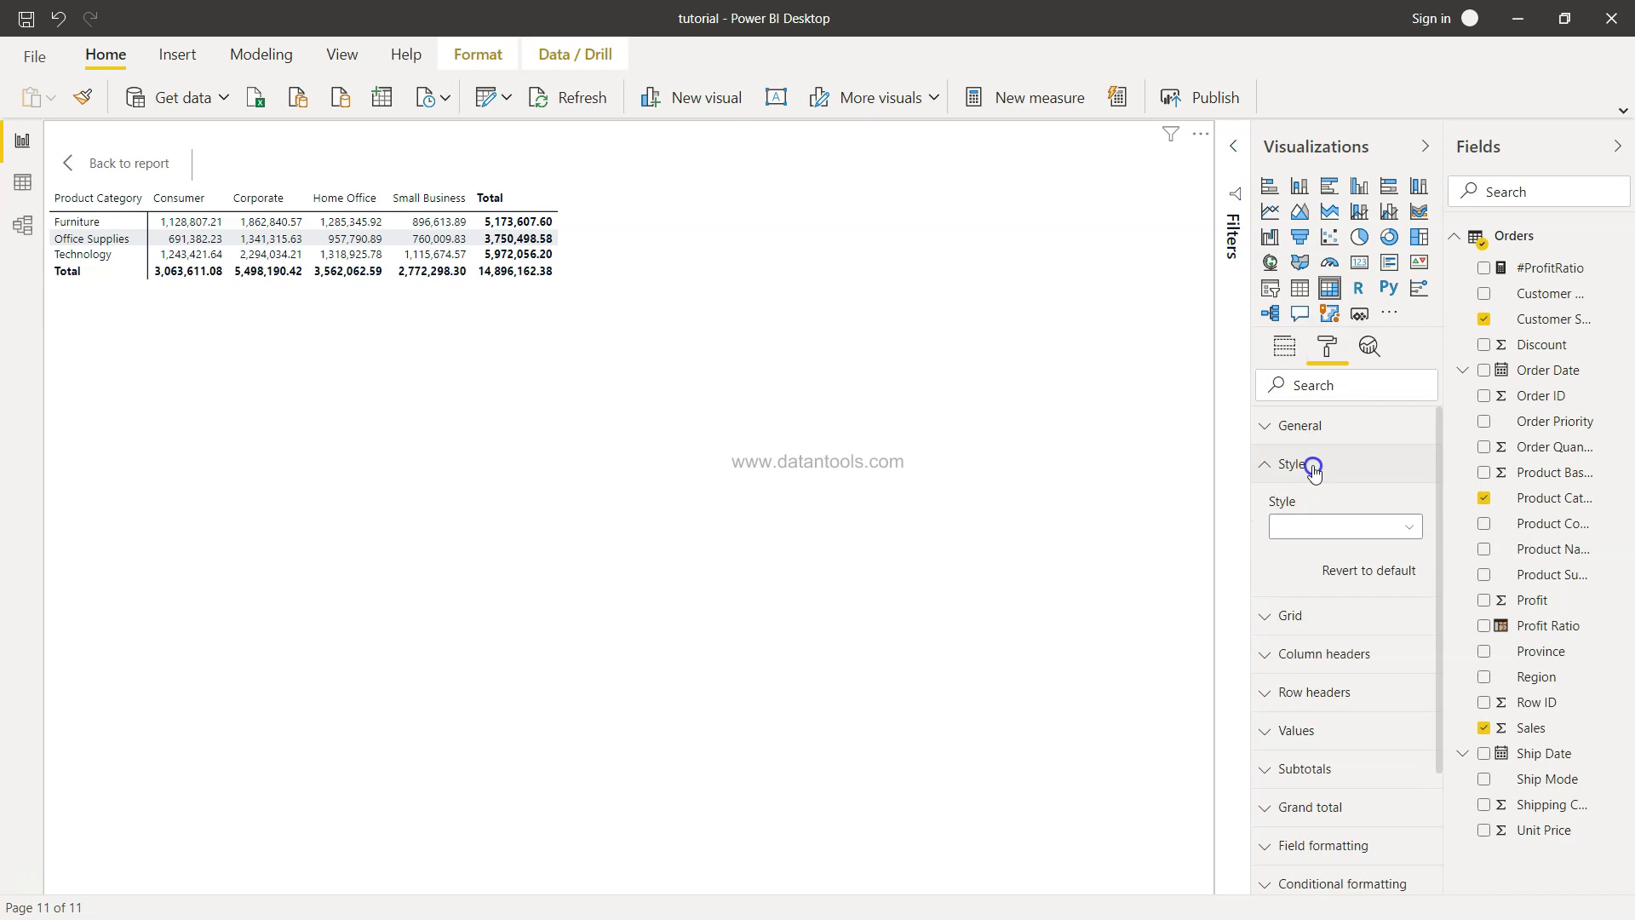
left_click(1319, 534)
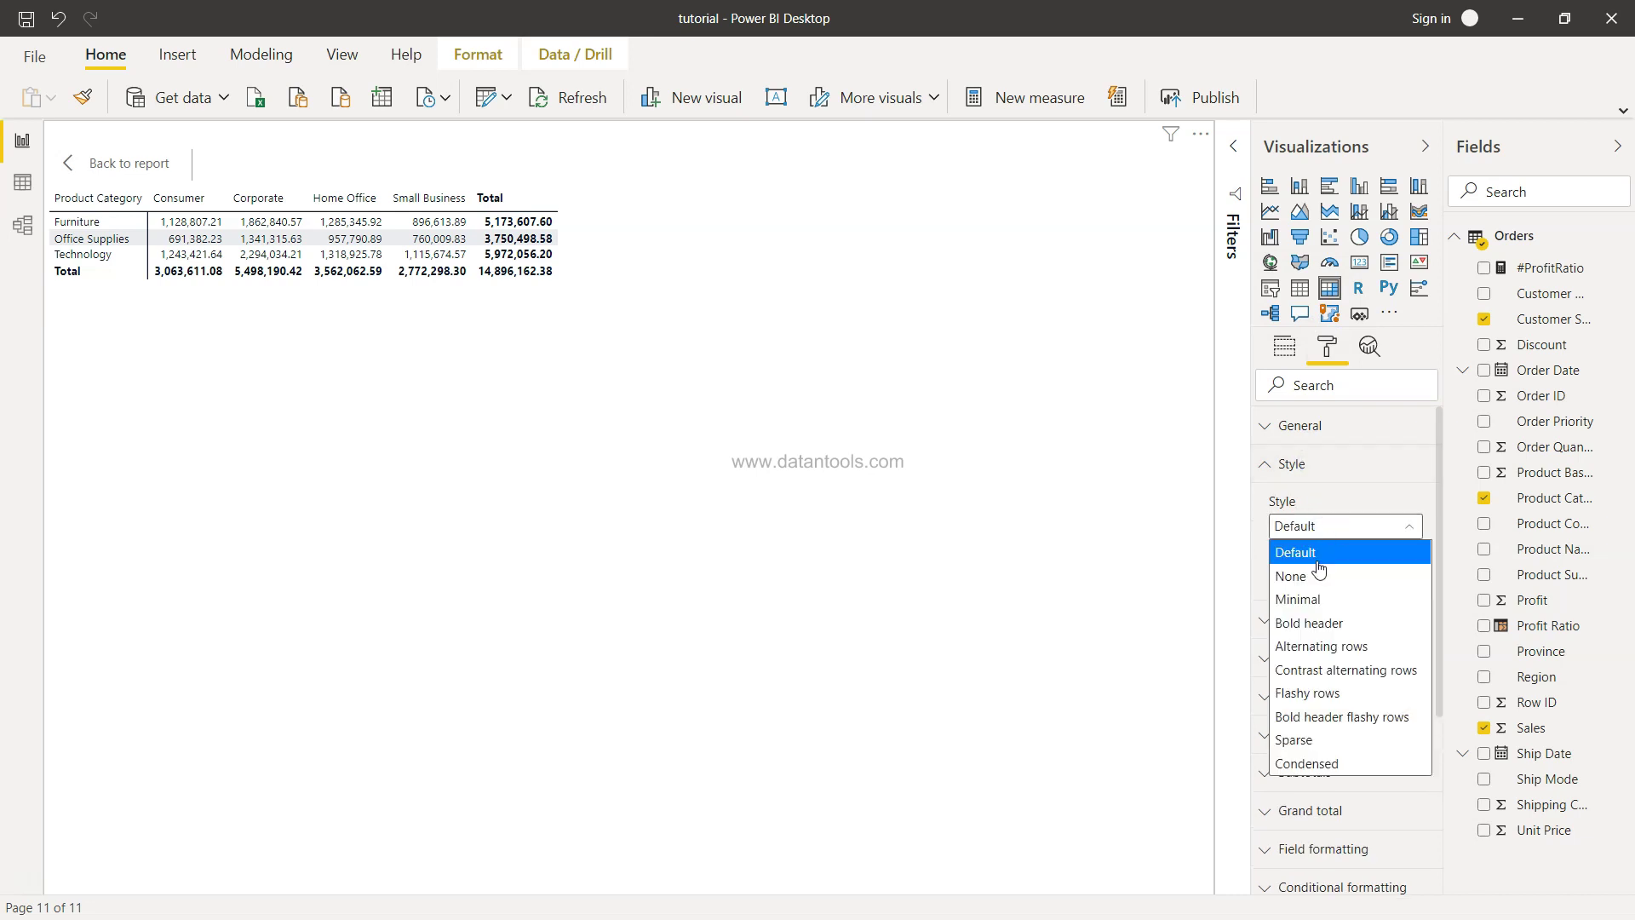
left_click(1318, 605)
left_click(1331, 528)
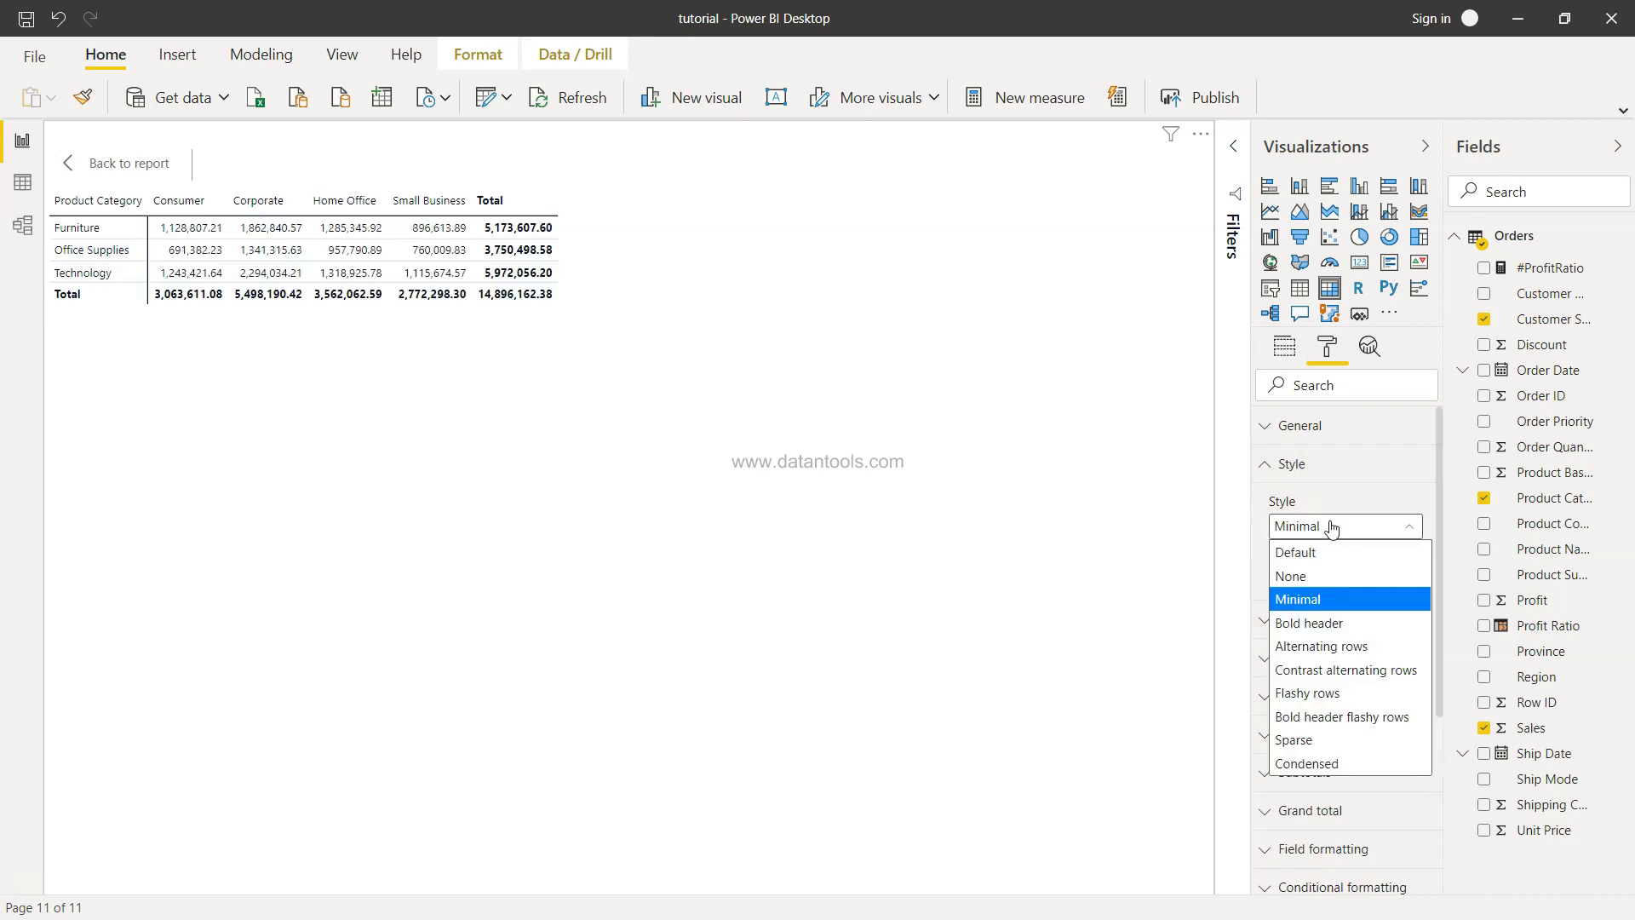
left_click(1332, 618)
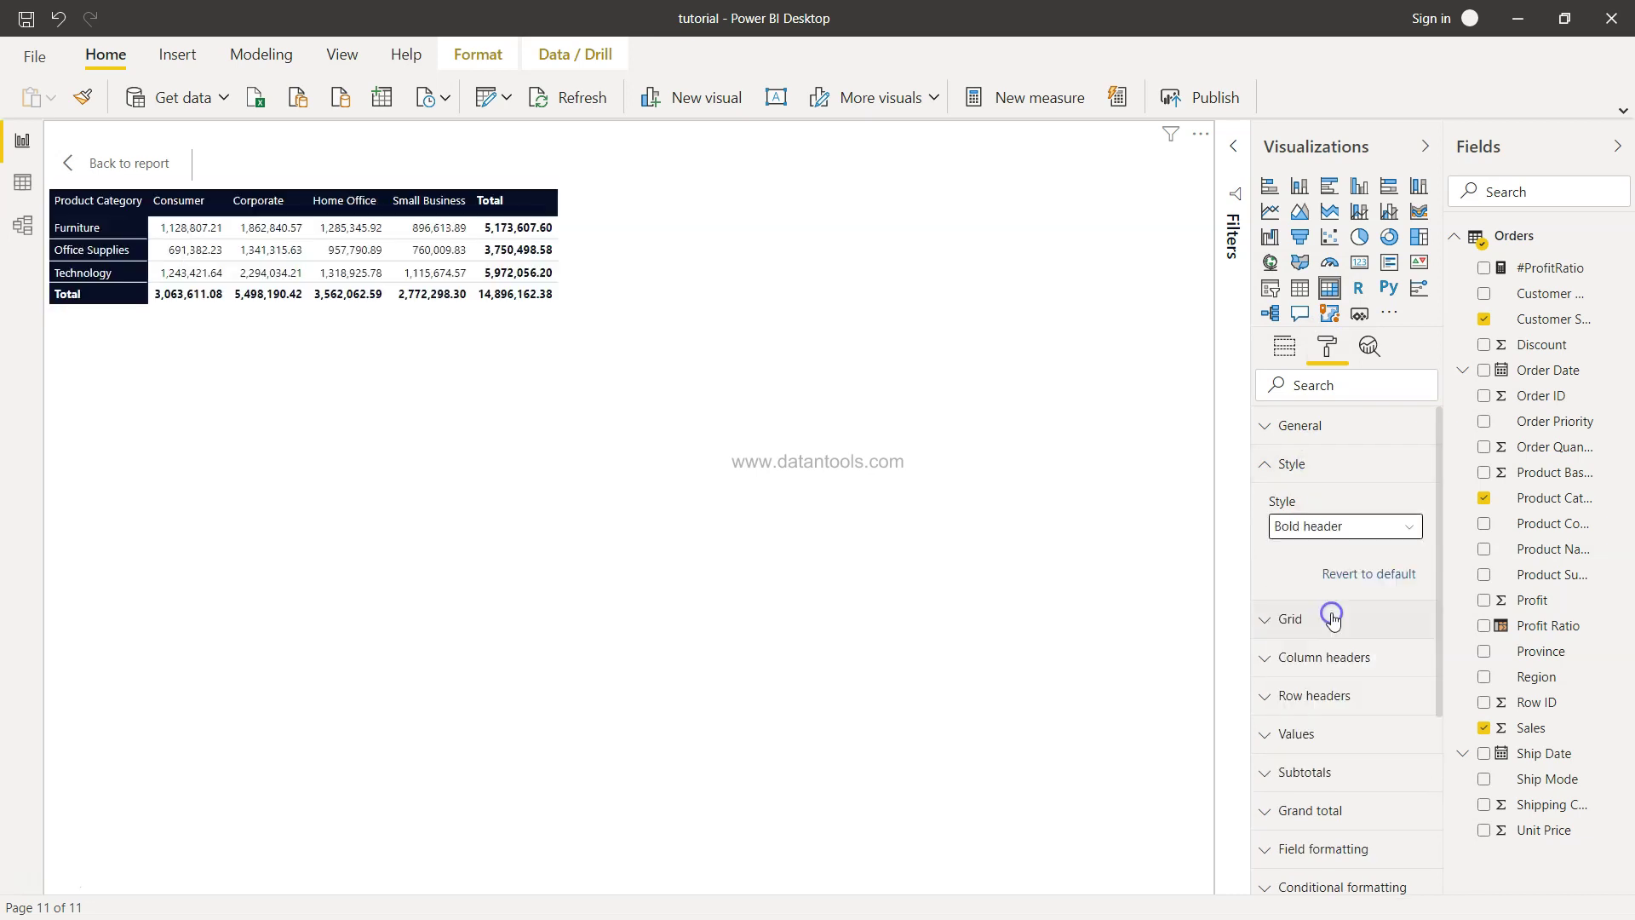
left_click(1343, 524)
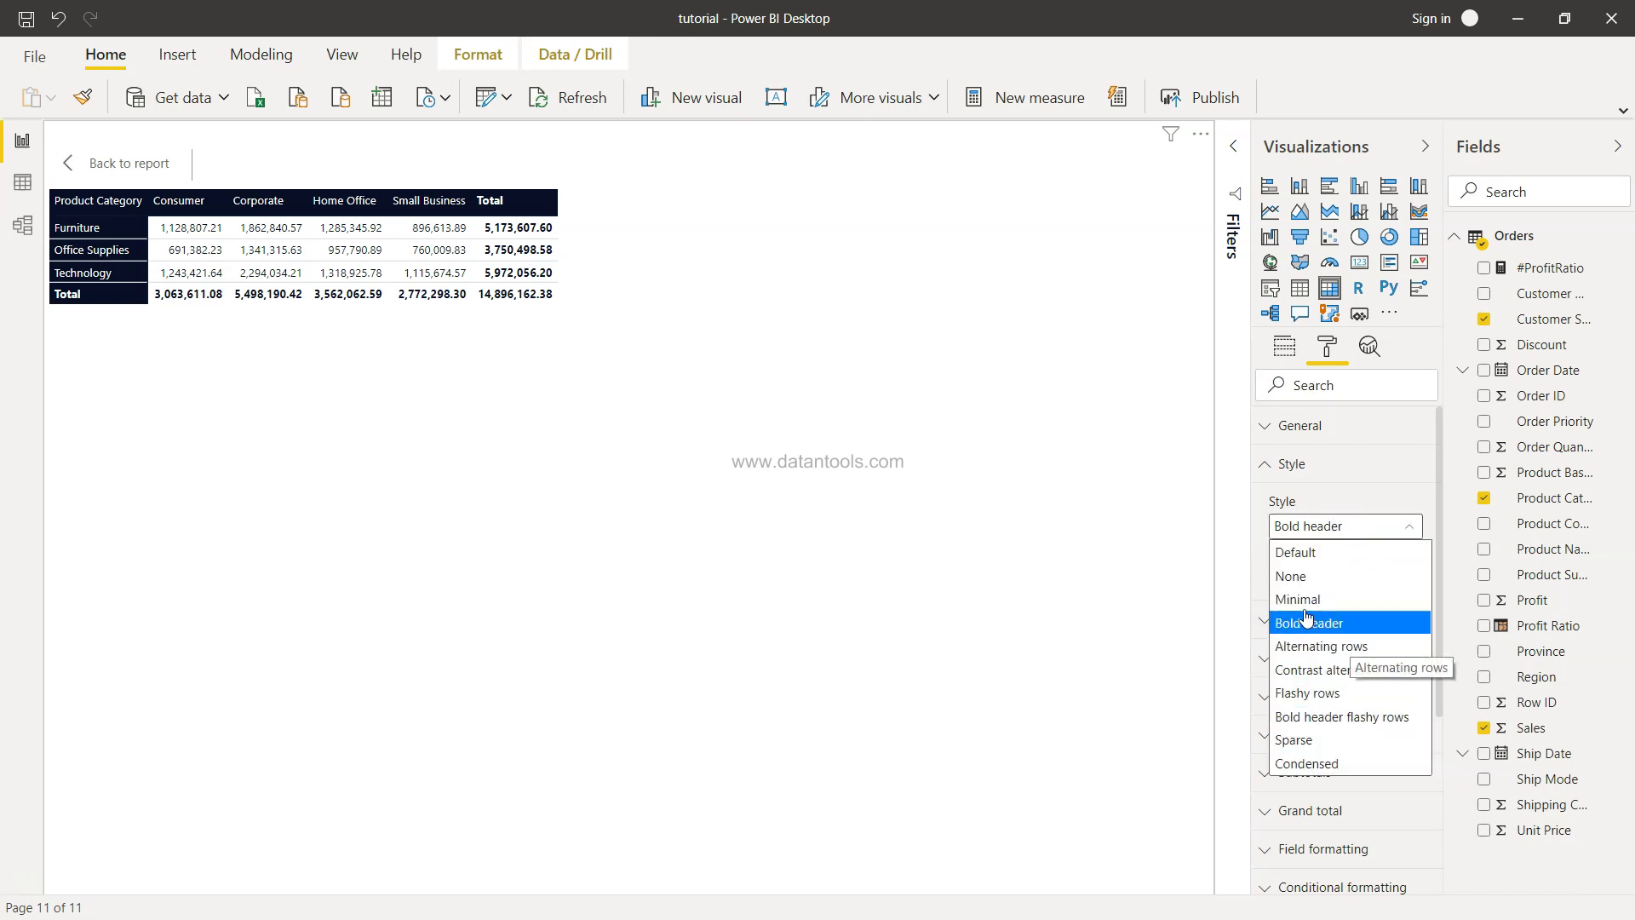
right_click(1201, 616)
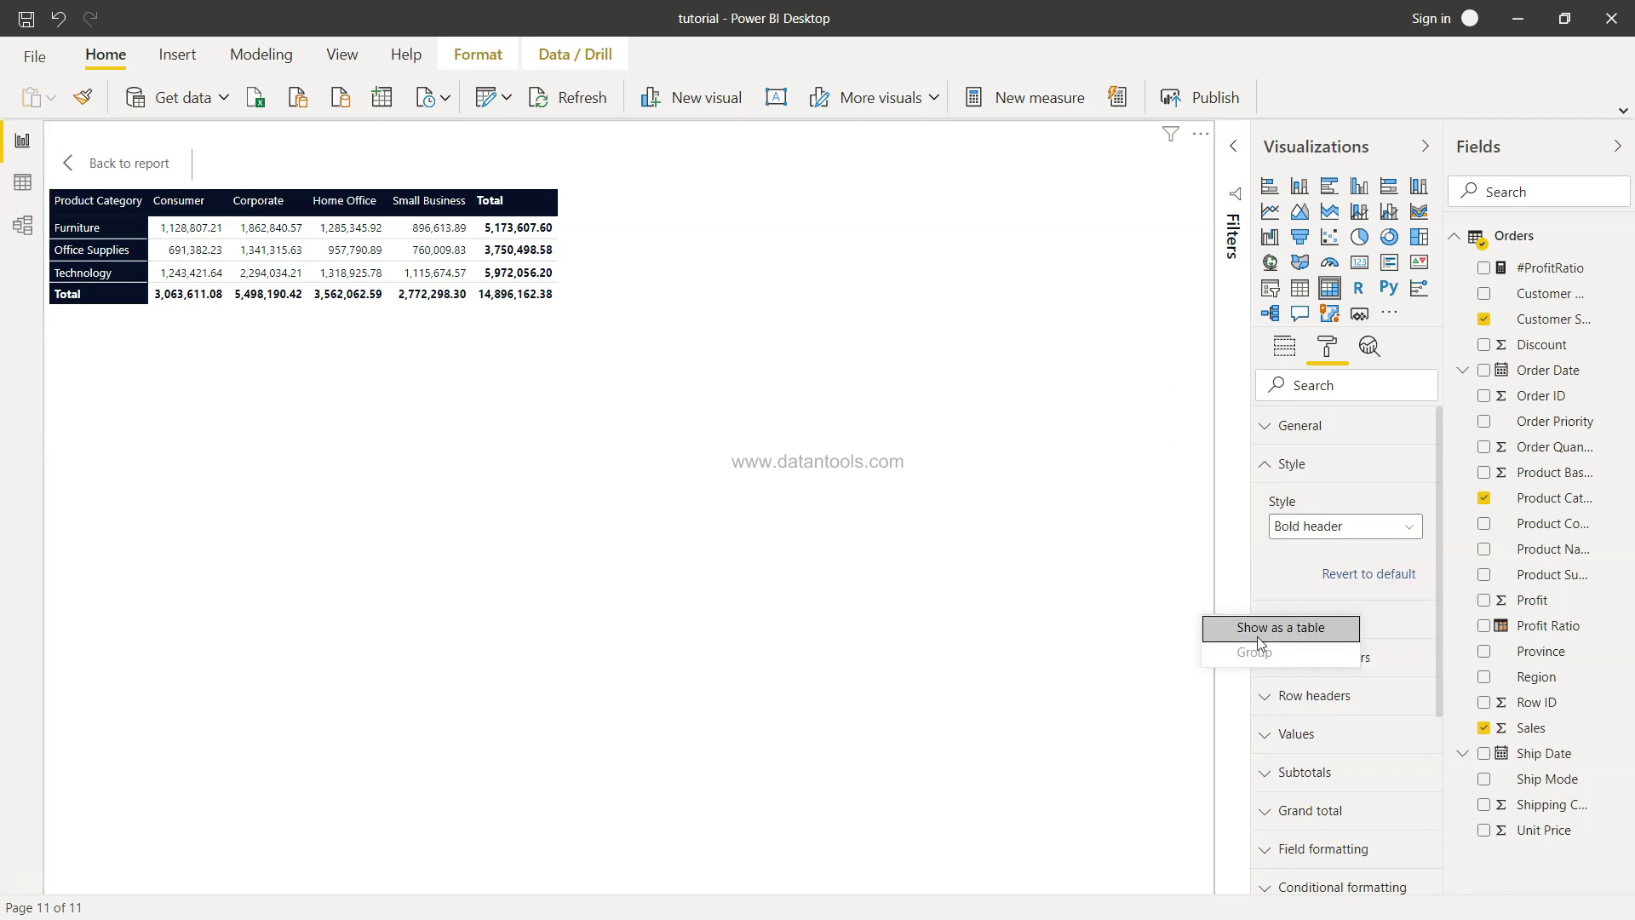
Step: Turn on vertical gridlines in the matrix's grid settings
left_click(1180, 530)
left_click(1272, 618)
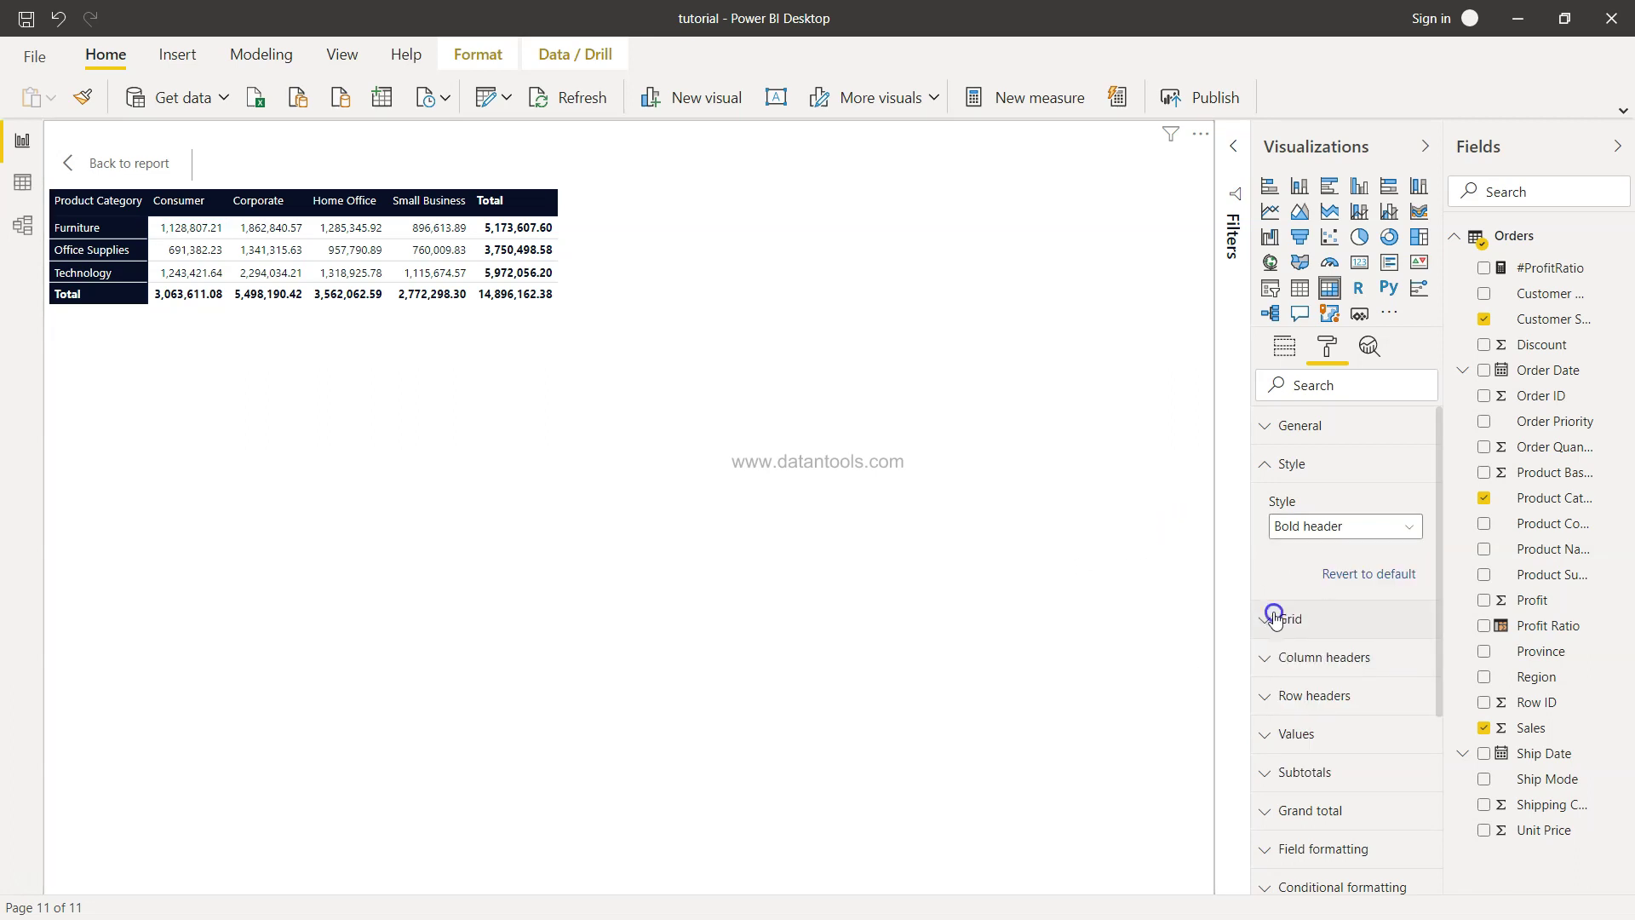
left_click(1315, 686)
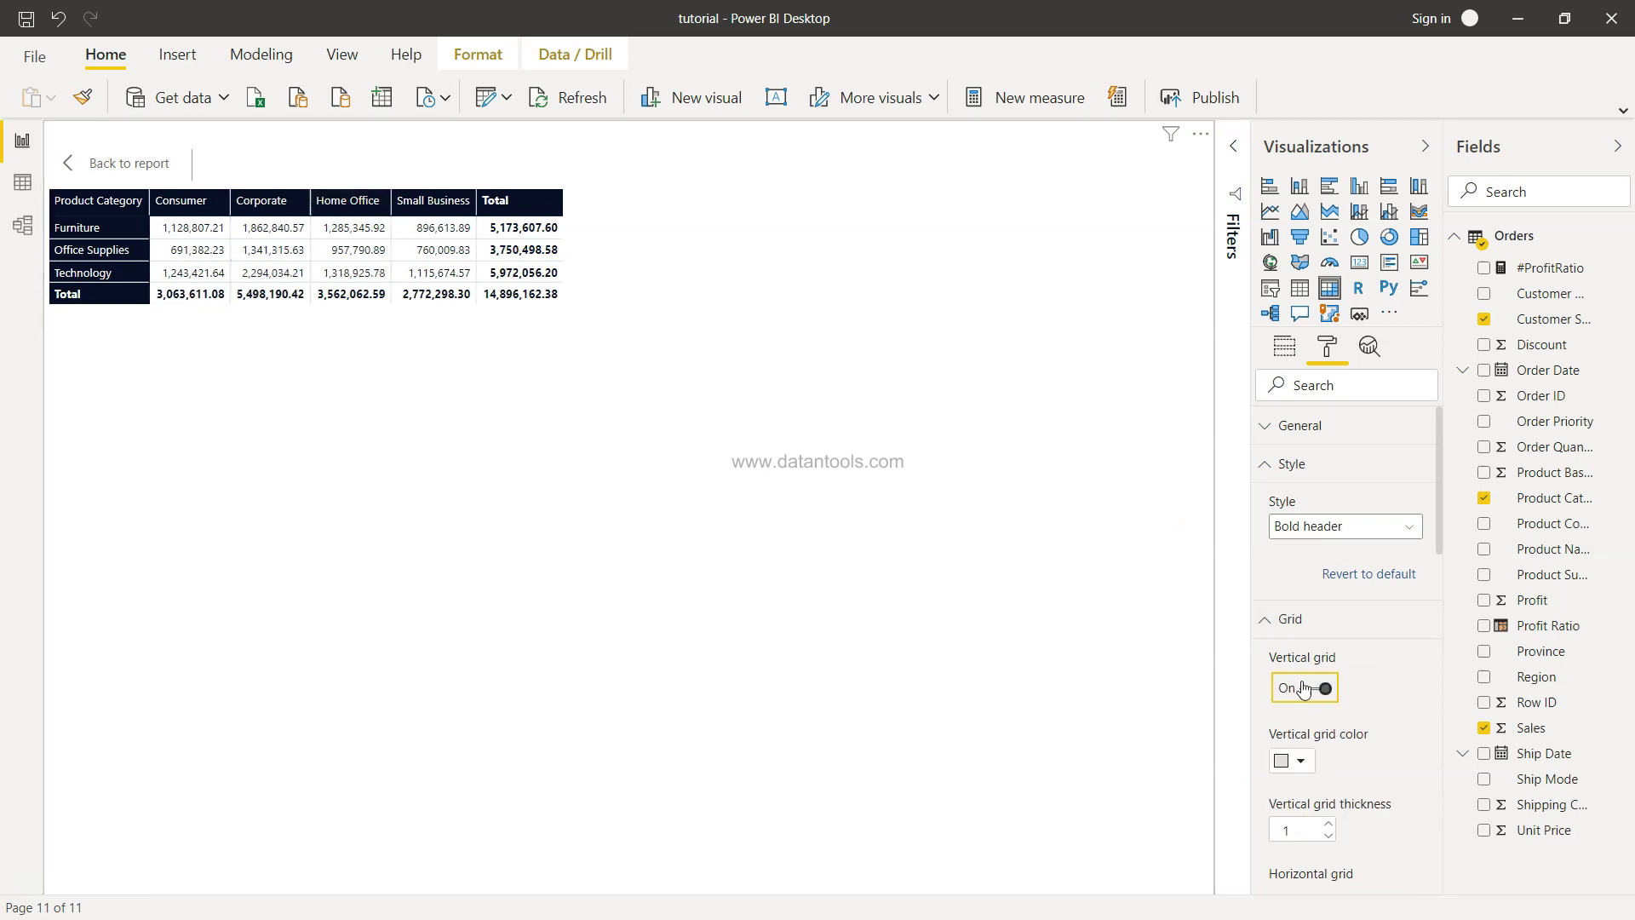
Step: Bring up the Grand total formatting settings further down the Format pane
scroll(1303, 688, "down", 10)
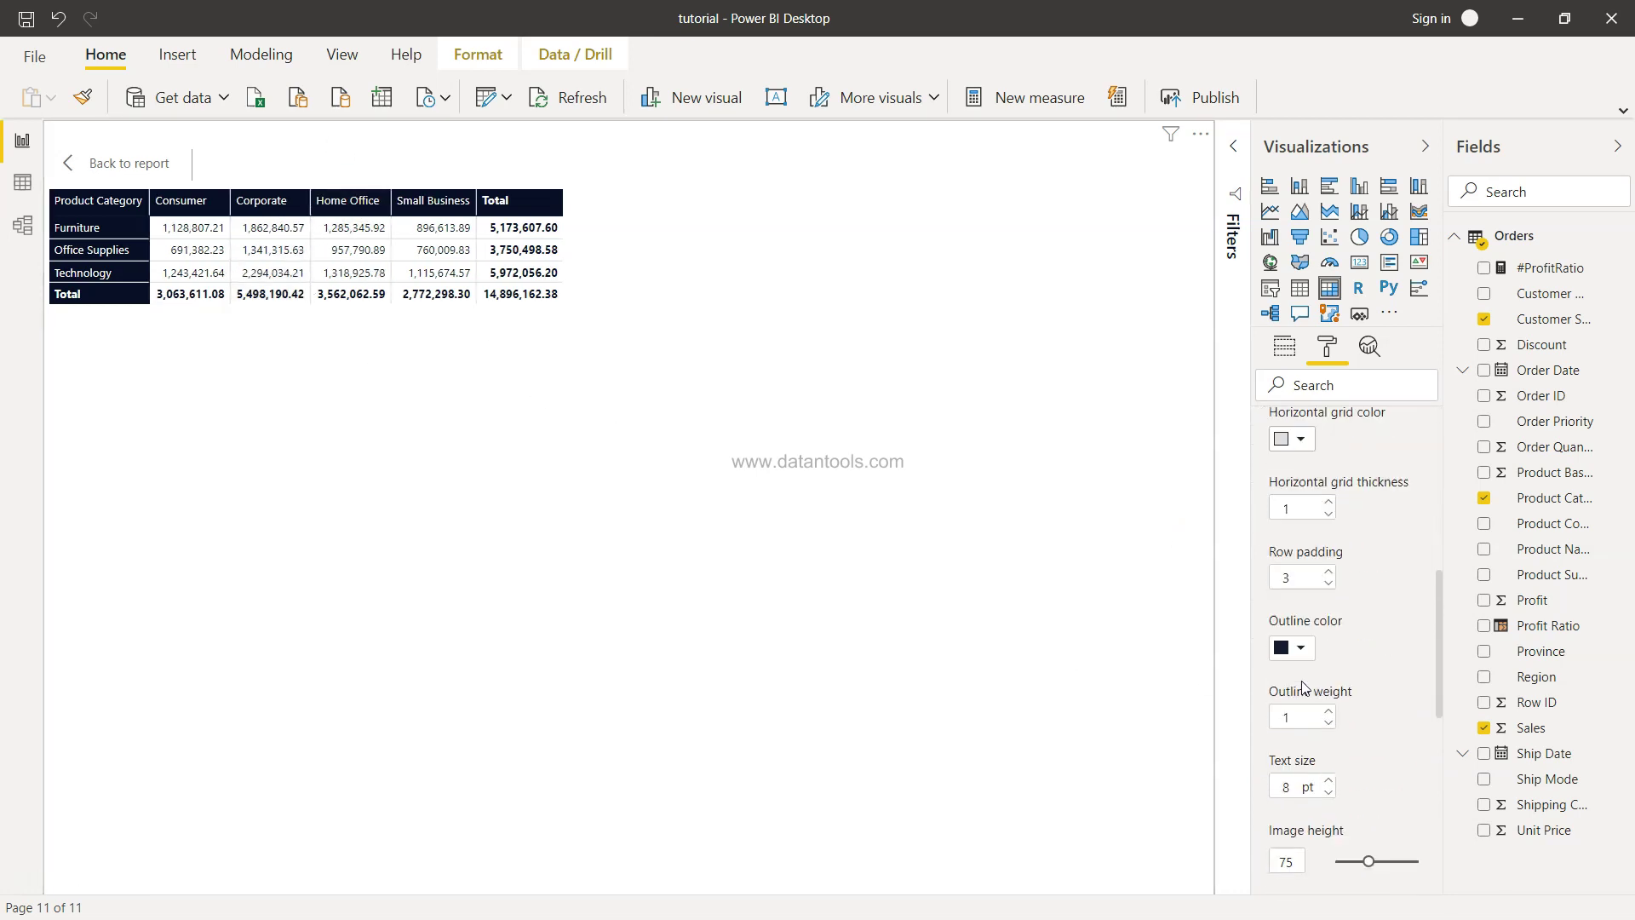
scroll(1302, 682, "down", 10)
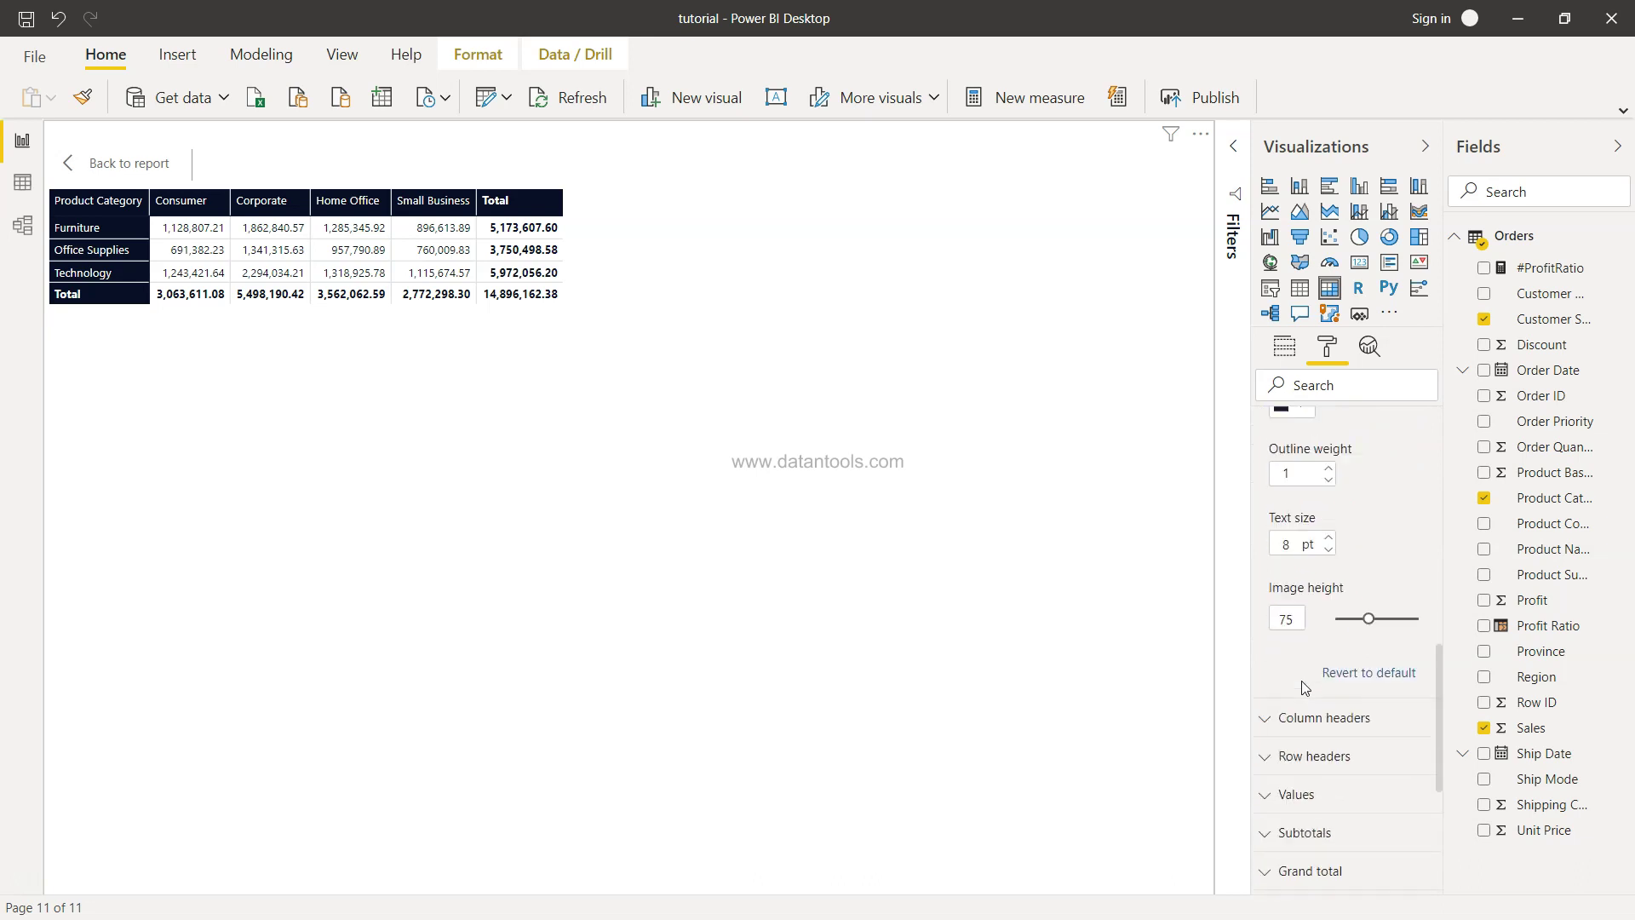
scroll(1303, 687, "down", 2)
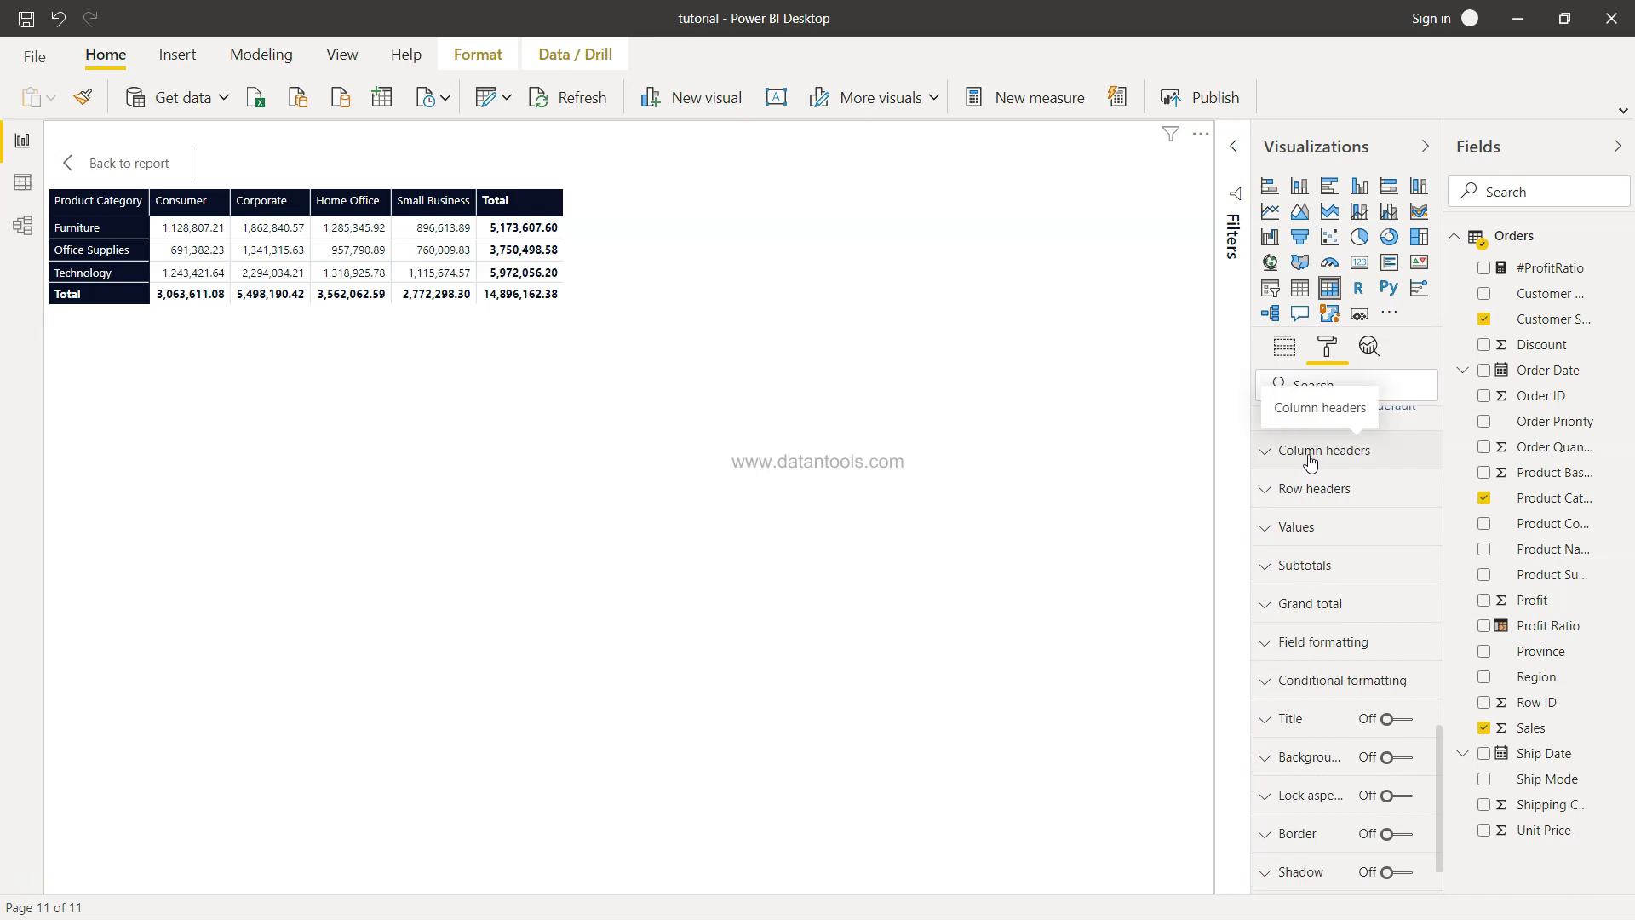
left_click(1357, 603)
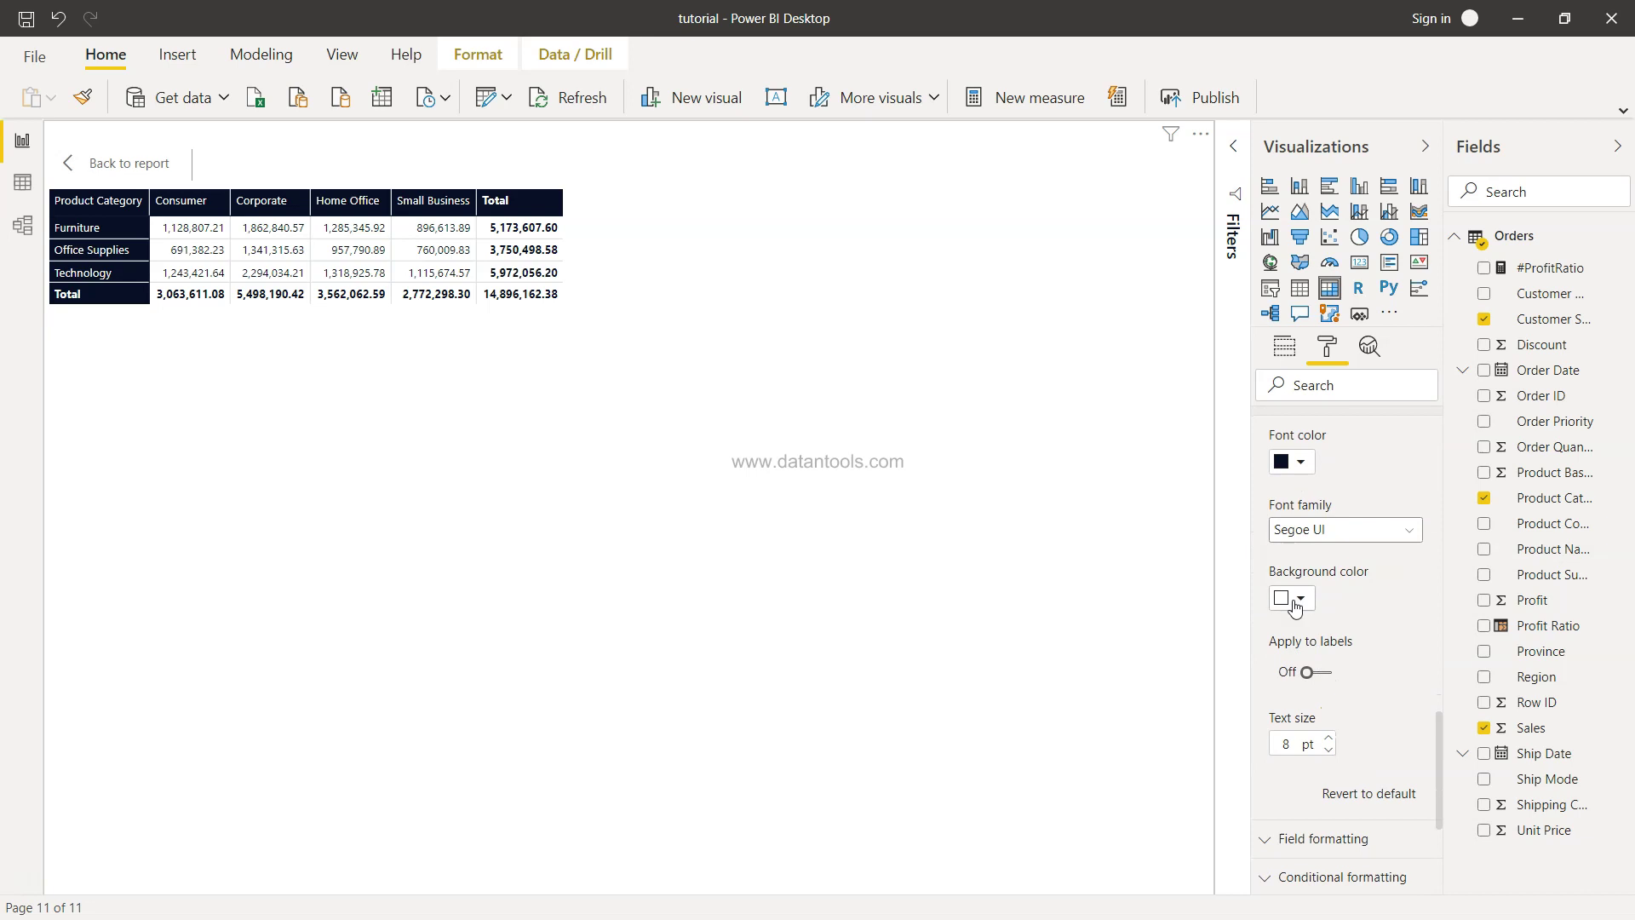
scroll(1370, 728, "down", 1)
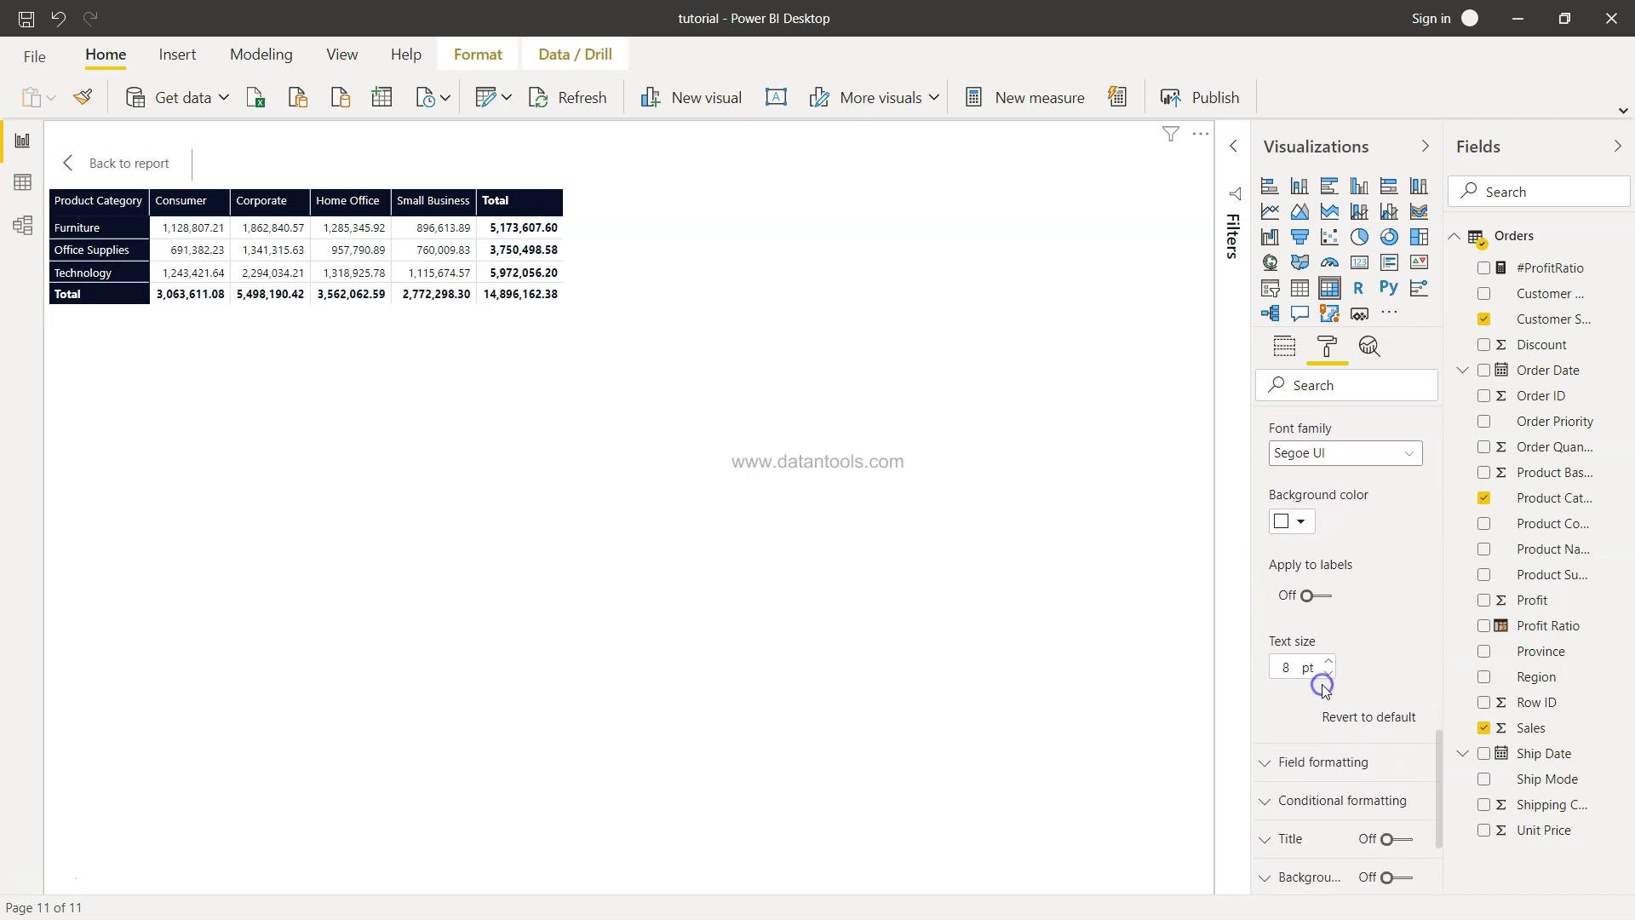
scroll(1325, 692, "down", 2)
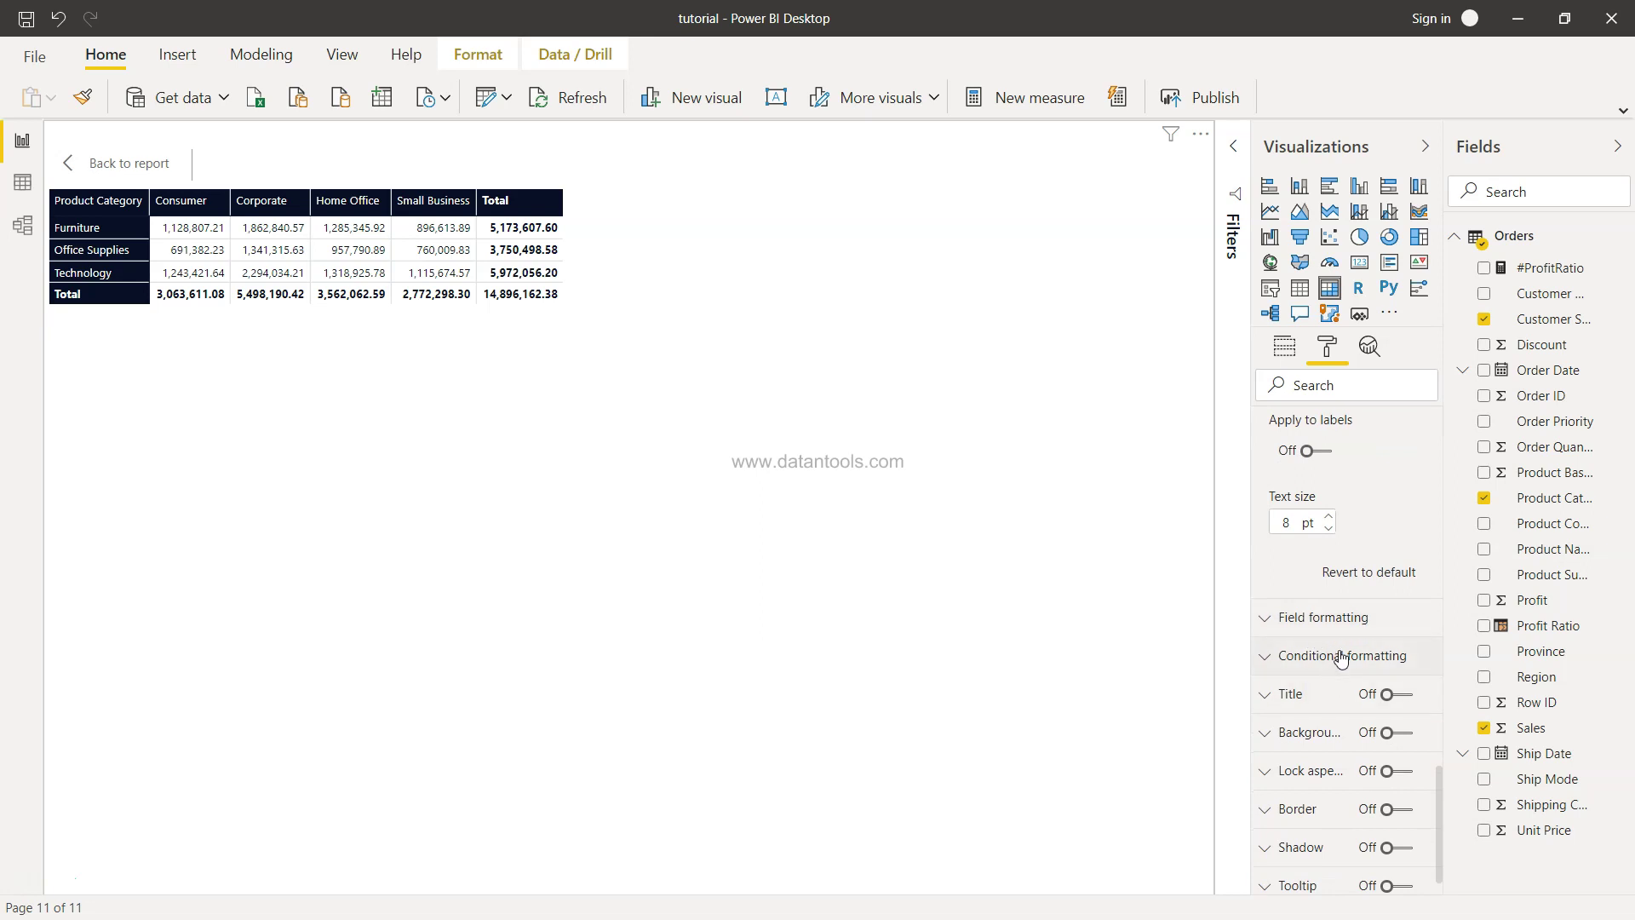
Step: Turn on a Sales background colour scale under Conditional formatting
left_click(1338, 656)
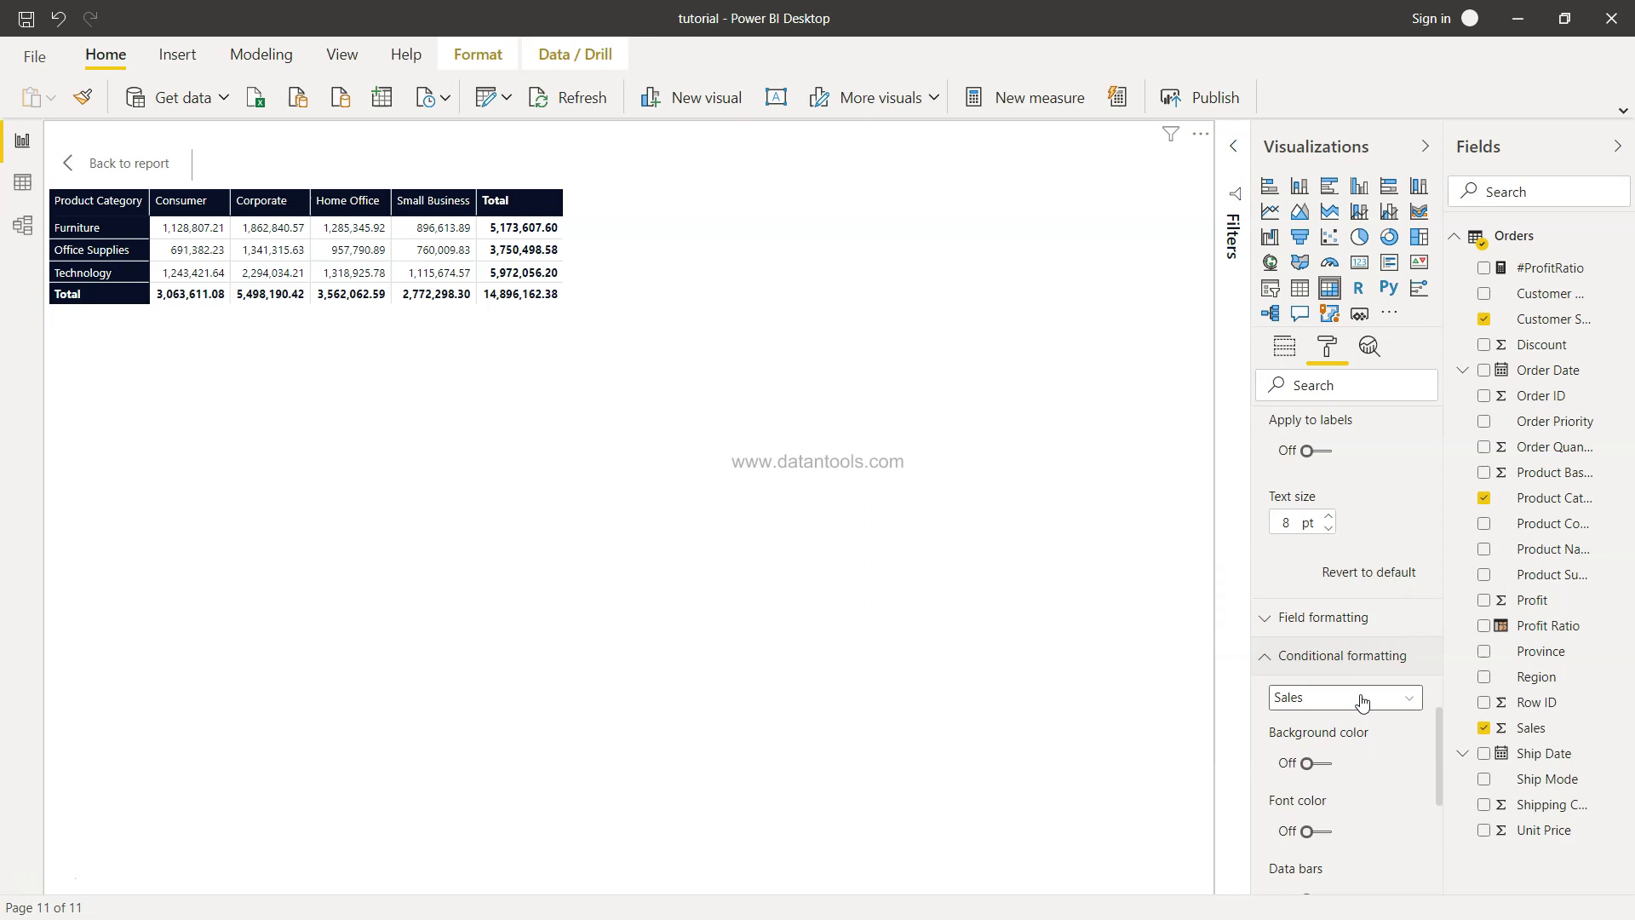
scroll(1362, 701, "down", 2)
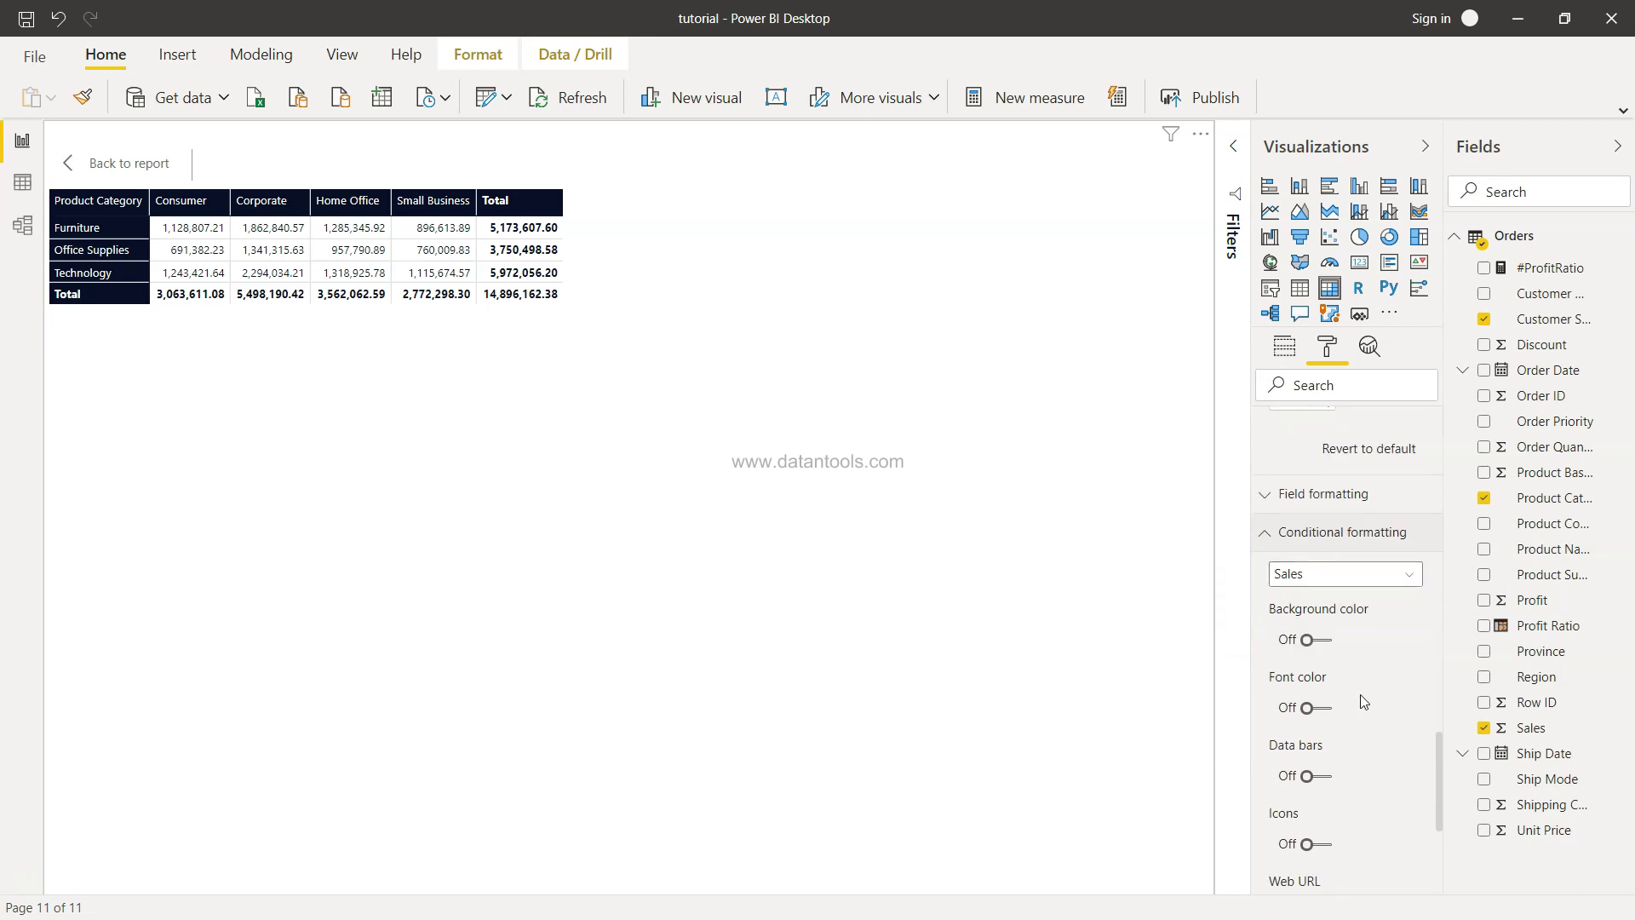
left_click(1324, 641)
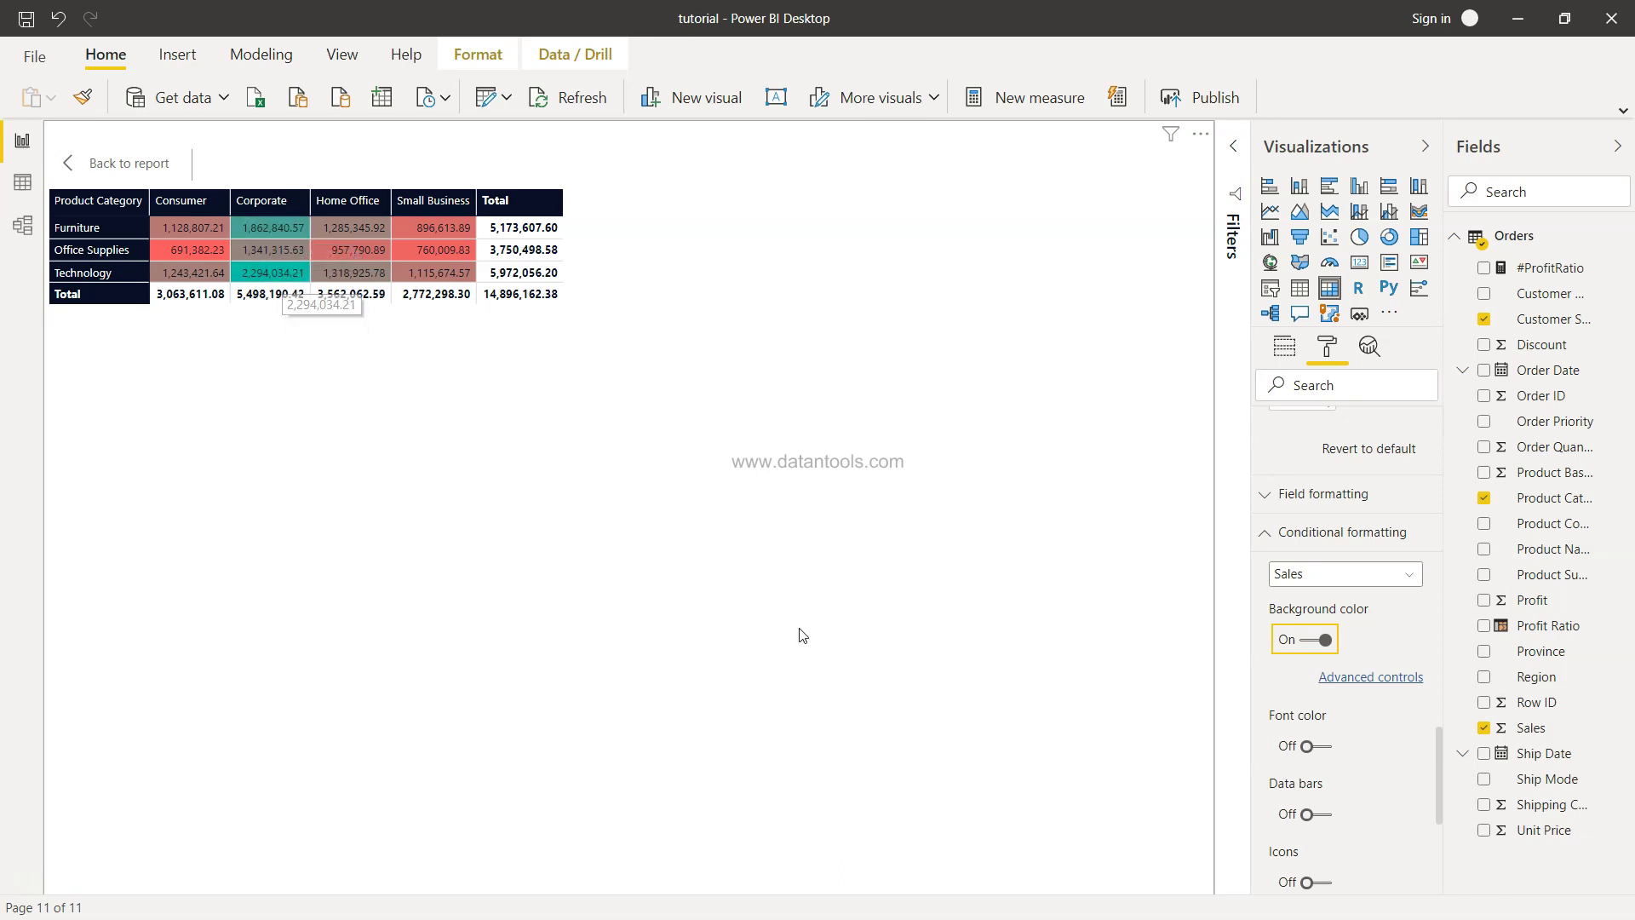
Step: Set the Sales colour scale's highest-value colour to light green, keeping red for lowest
left_click(1371, 678)
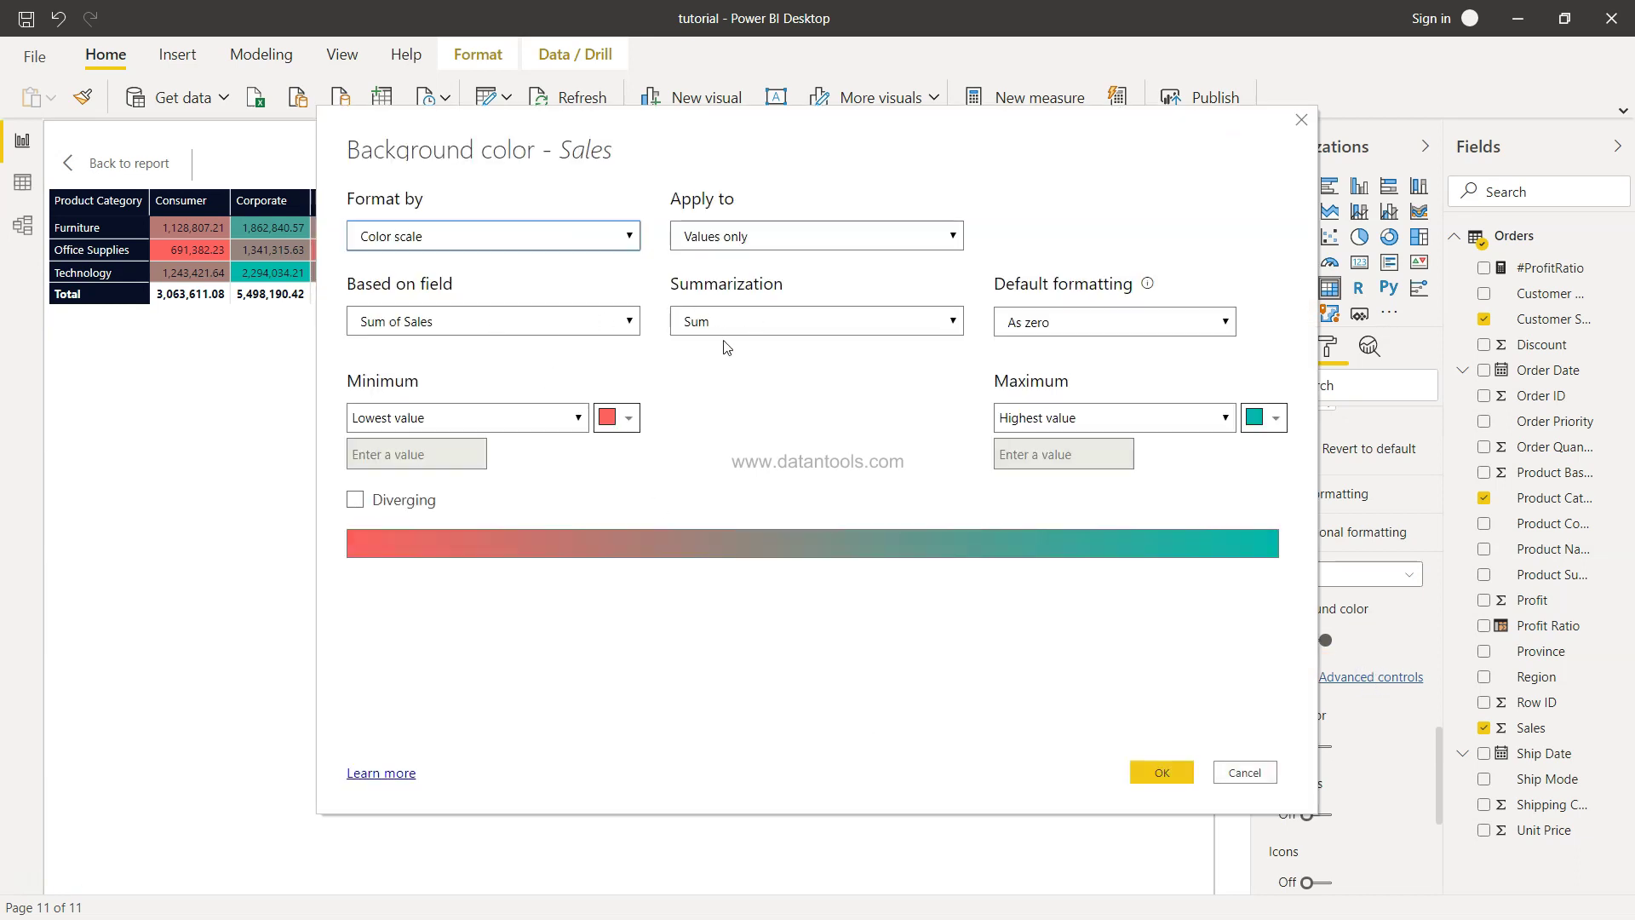
left_click(1270, 429)
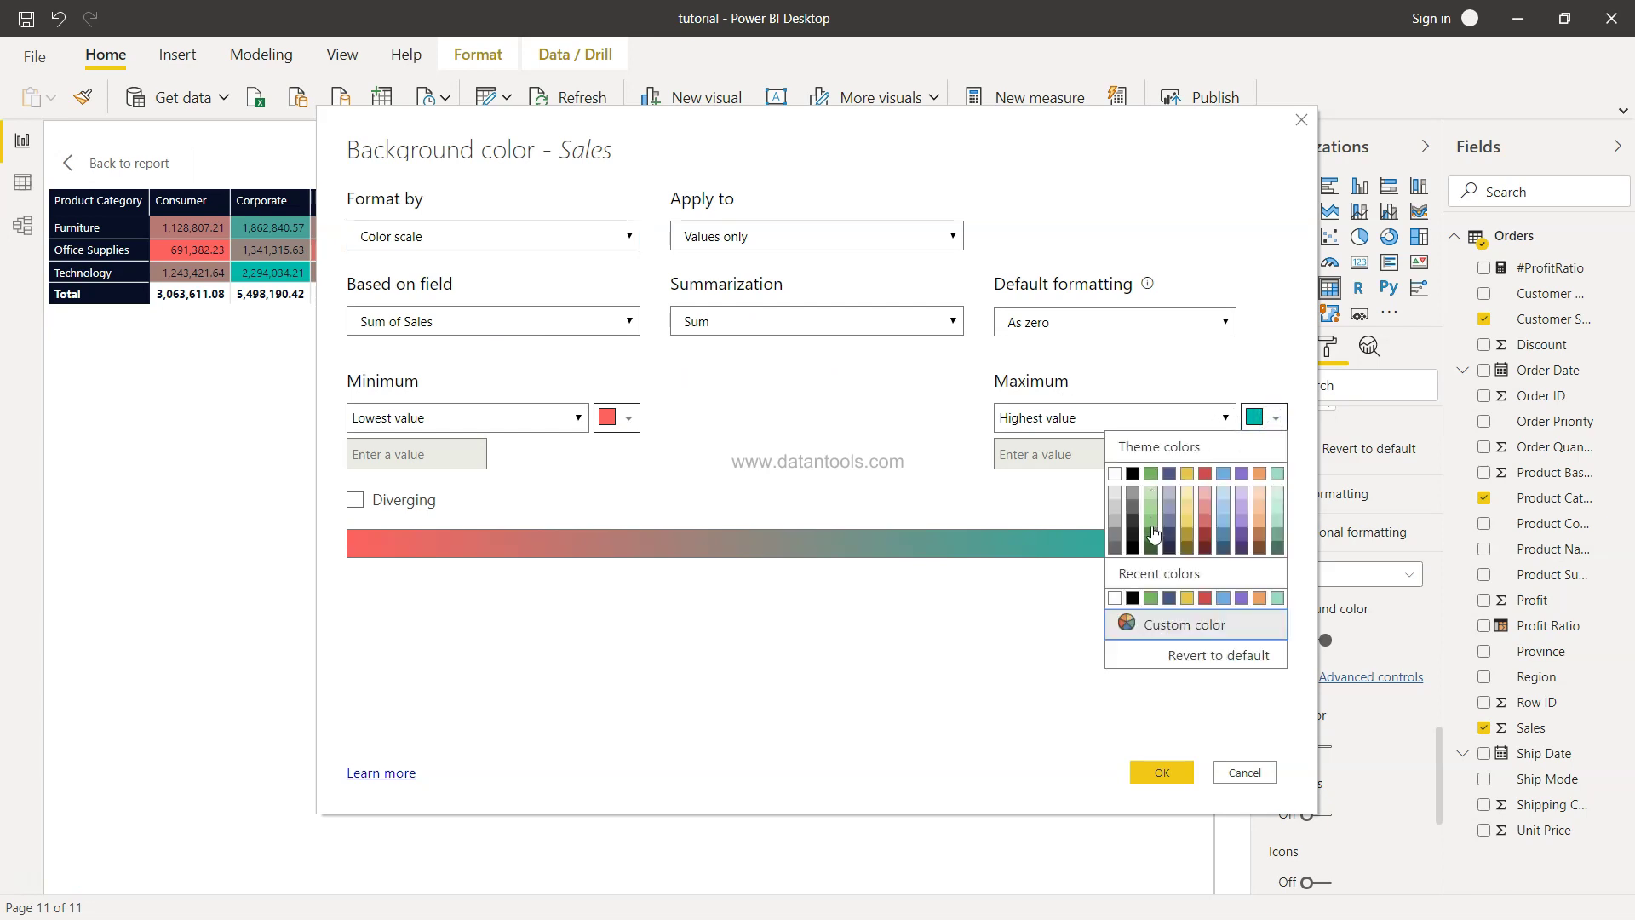
left_click(1151, 516)
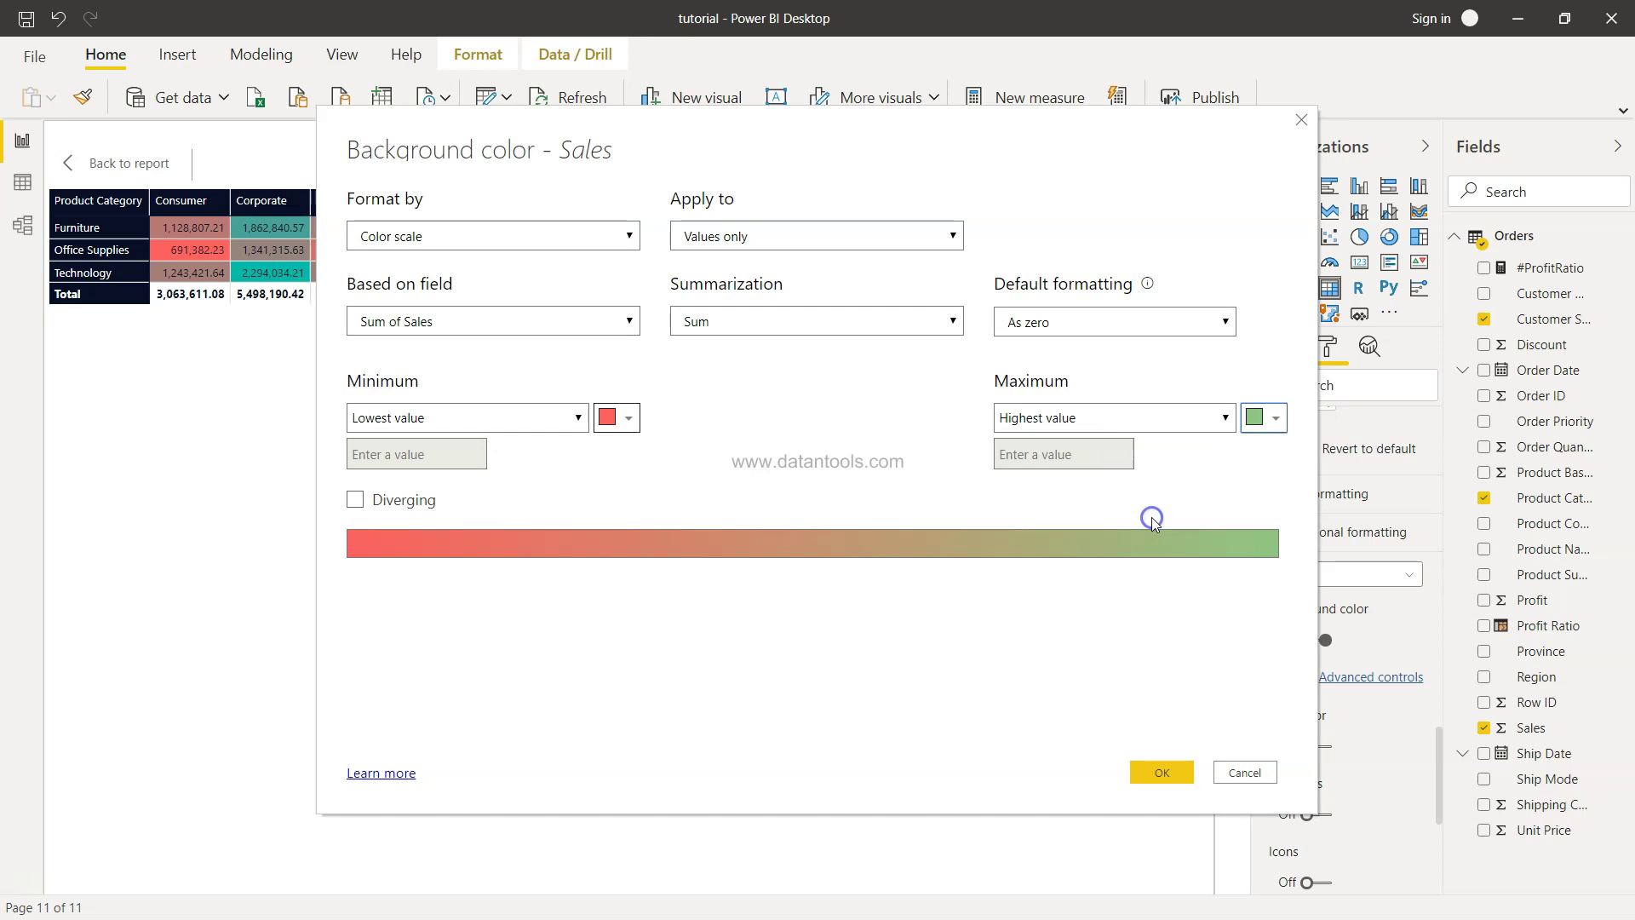
left_click(1163, 770)
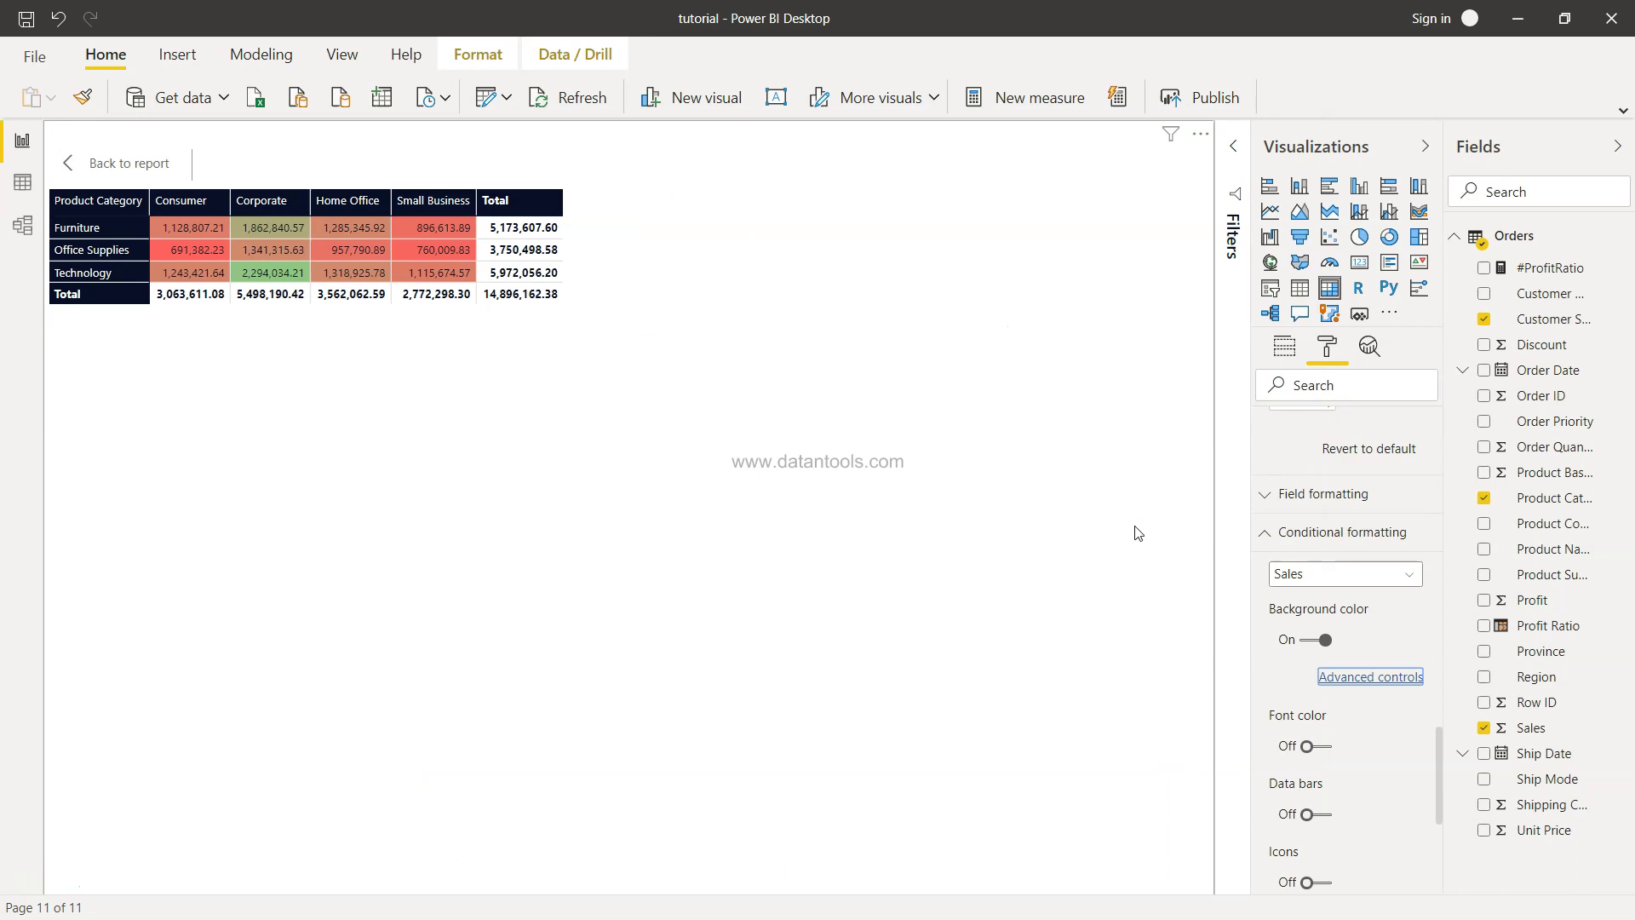
Step: Confirm the colour scale is based on Sales with Sum summarization, leaving settings unchanged
left_click(1381, 677)
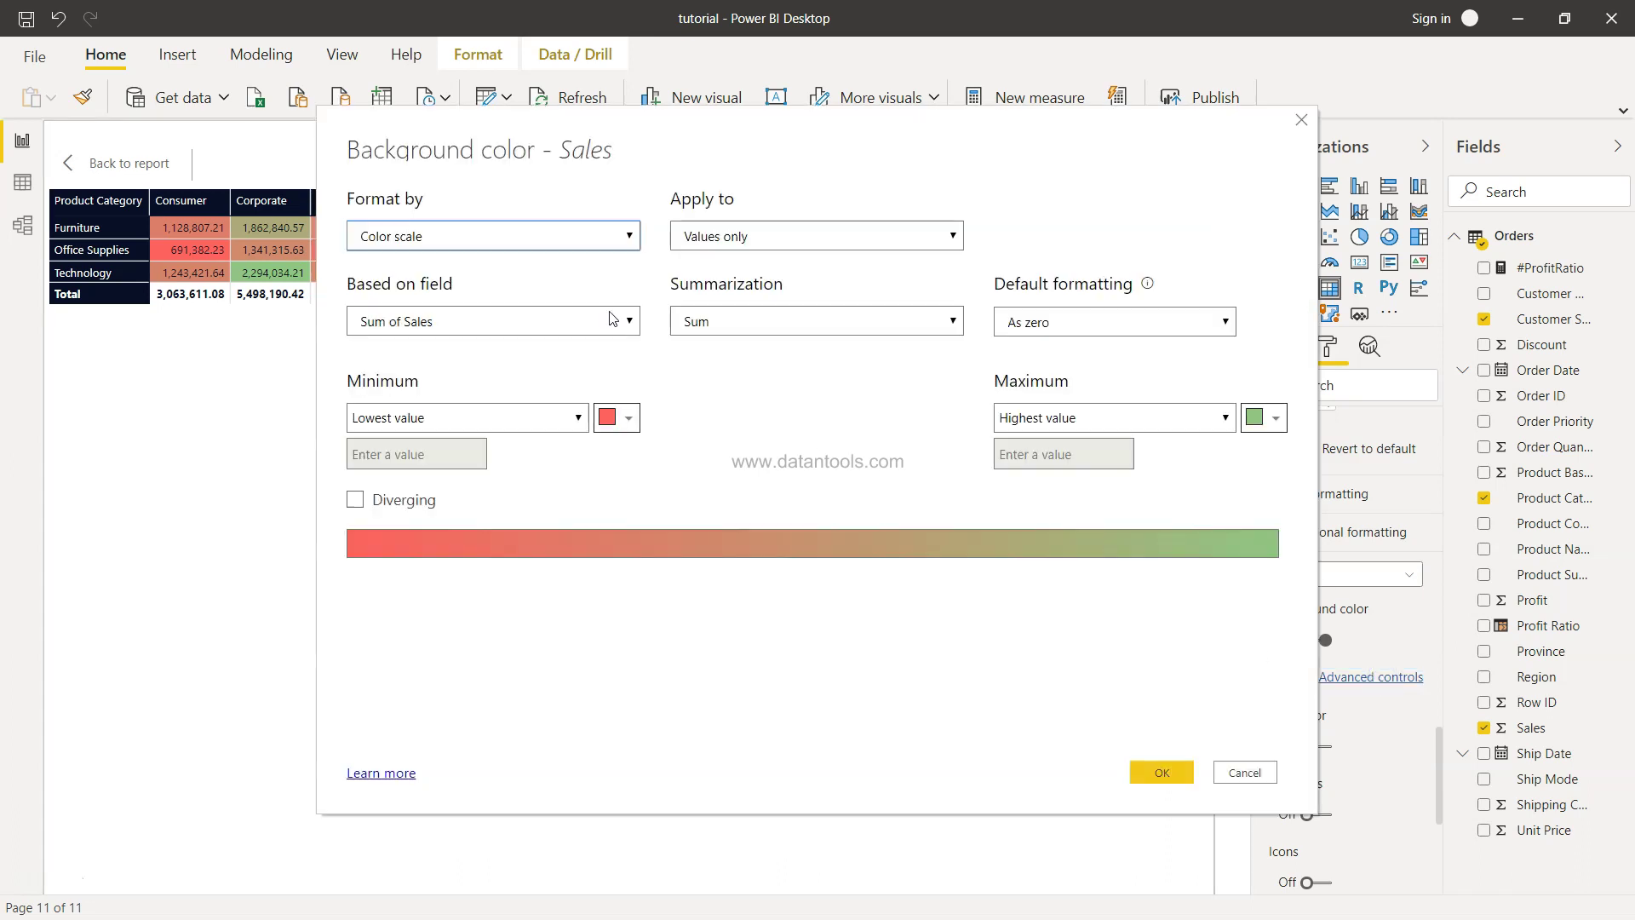
left_click(492, 330)
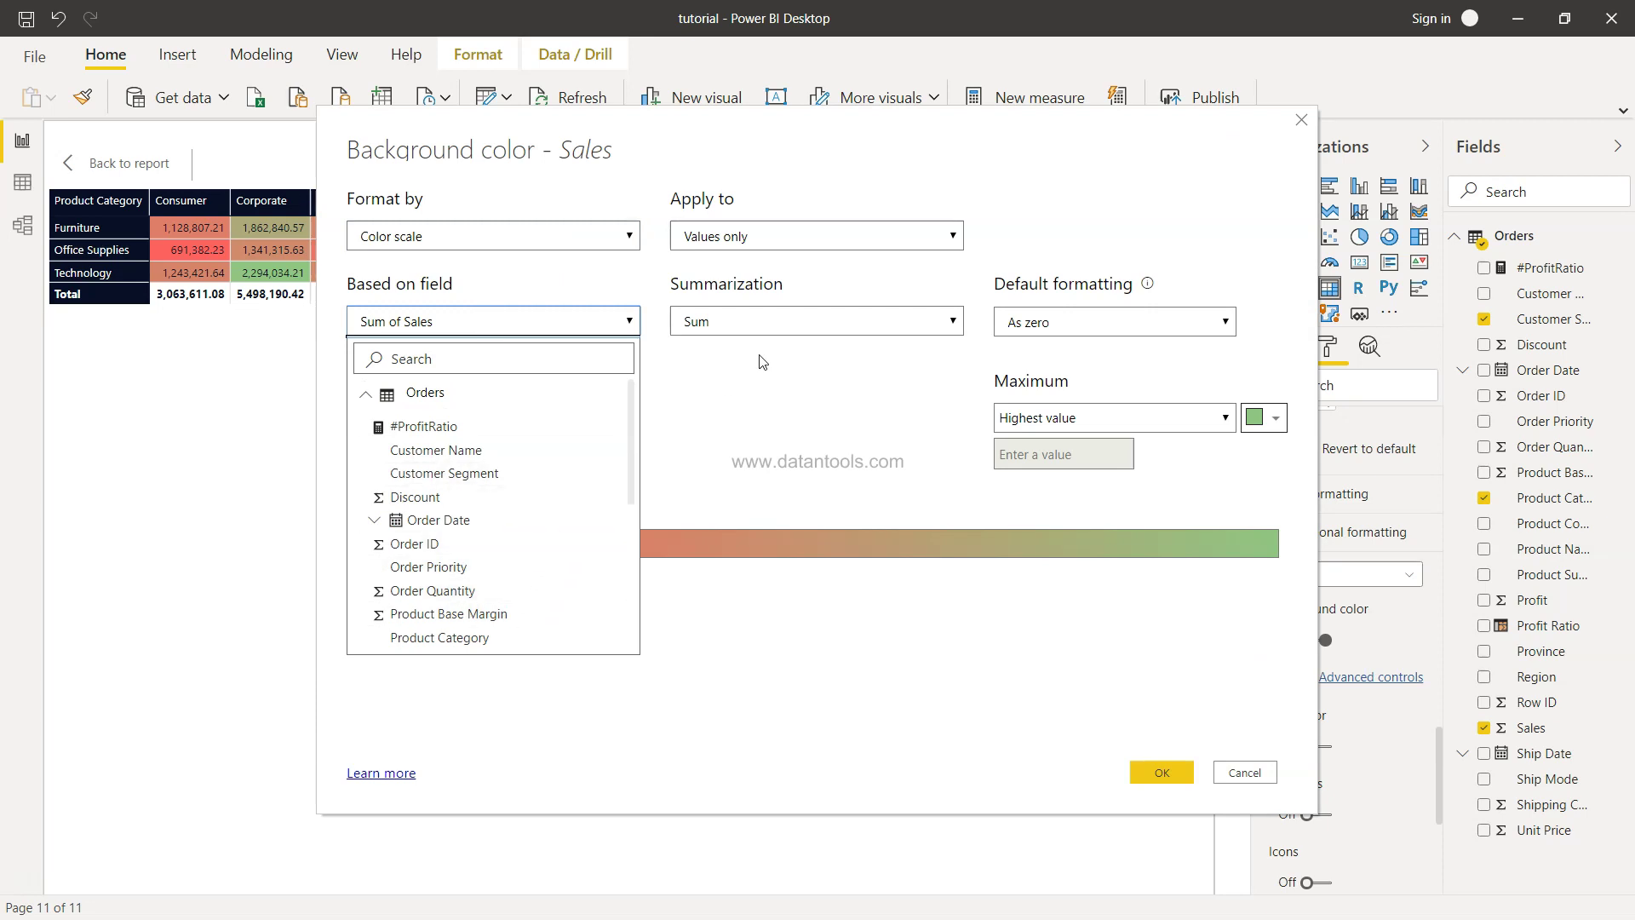
left_click(799, 324)
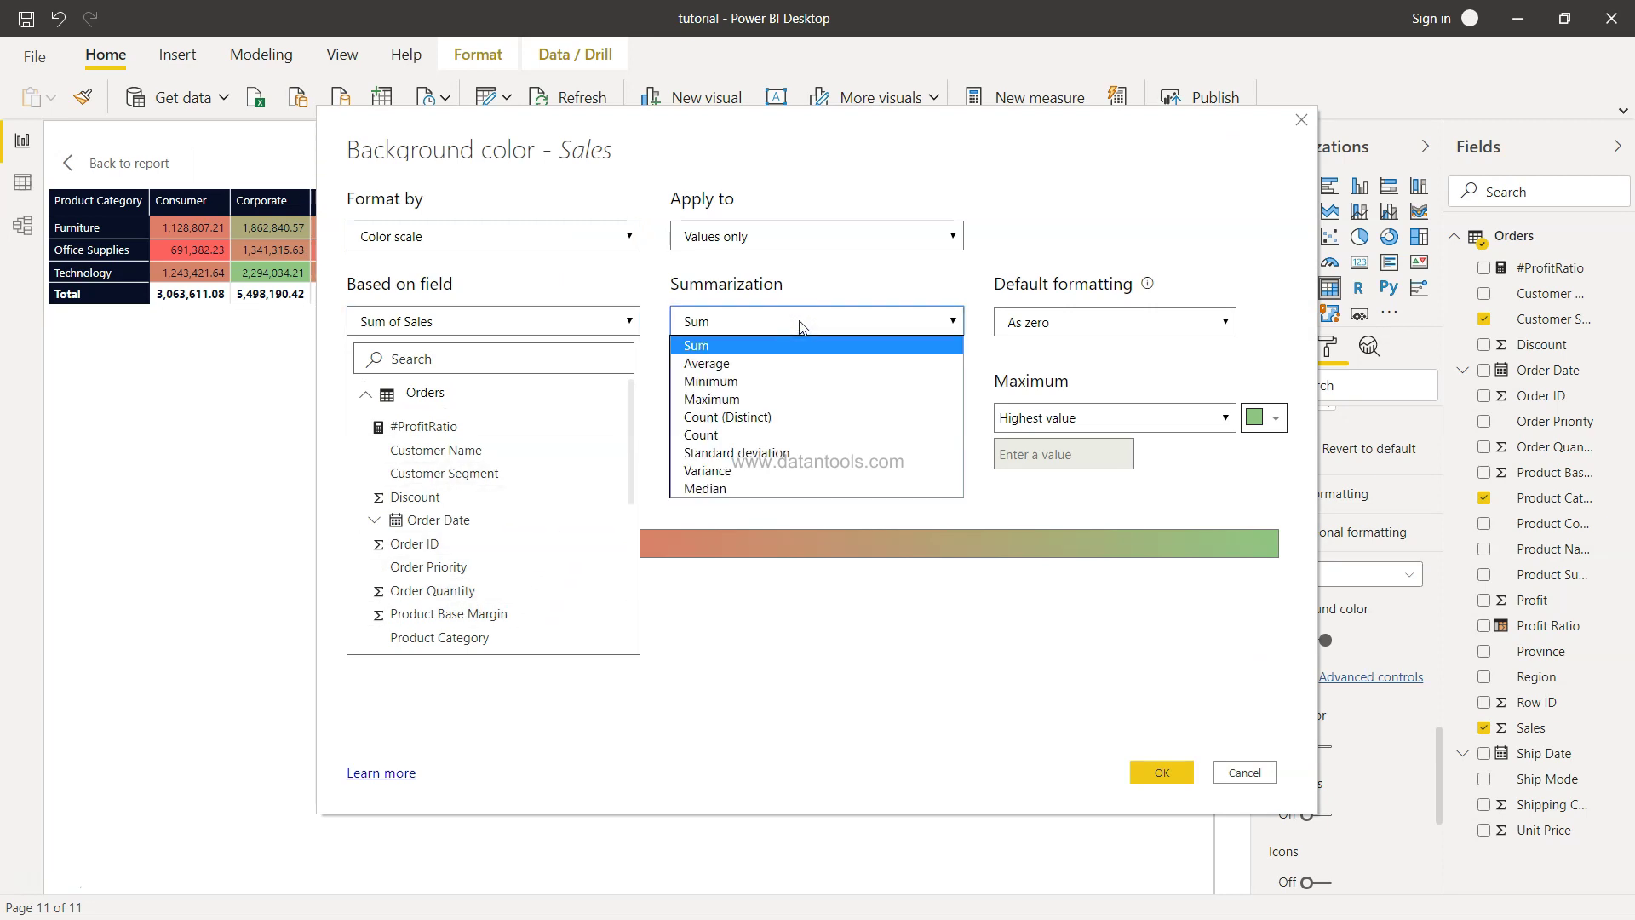
left_click(799, 324)
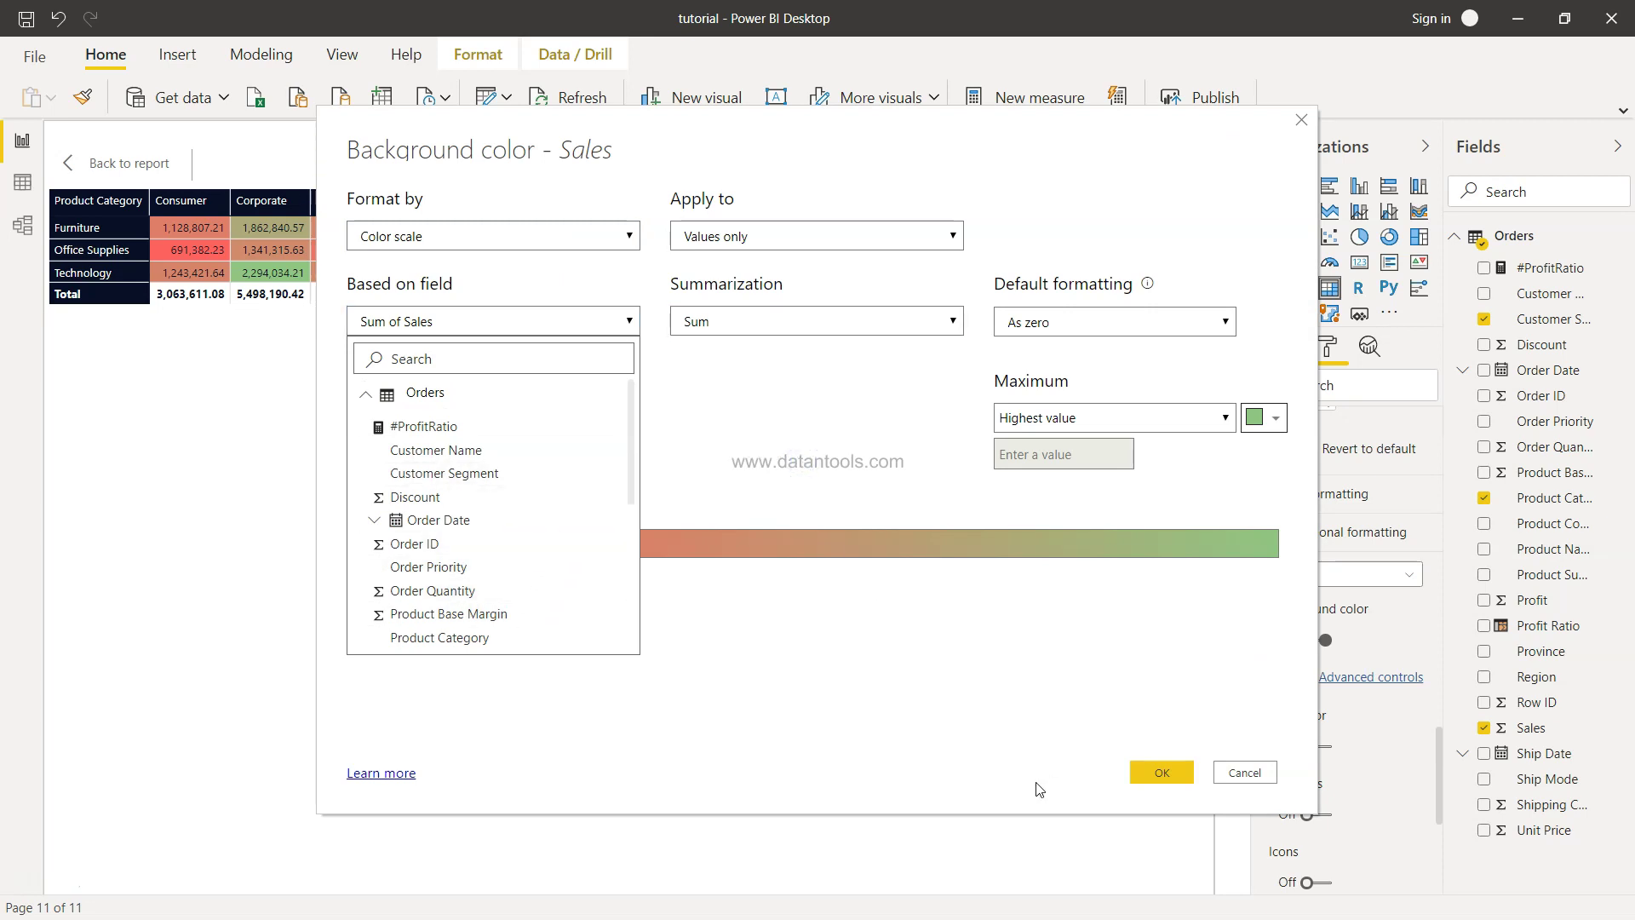
left_click(1164, 777)
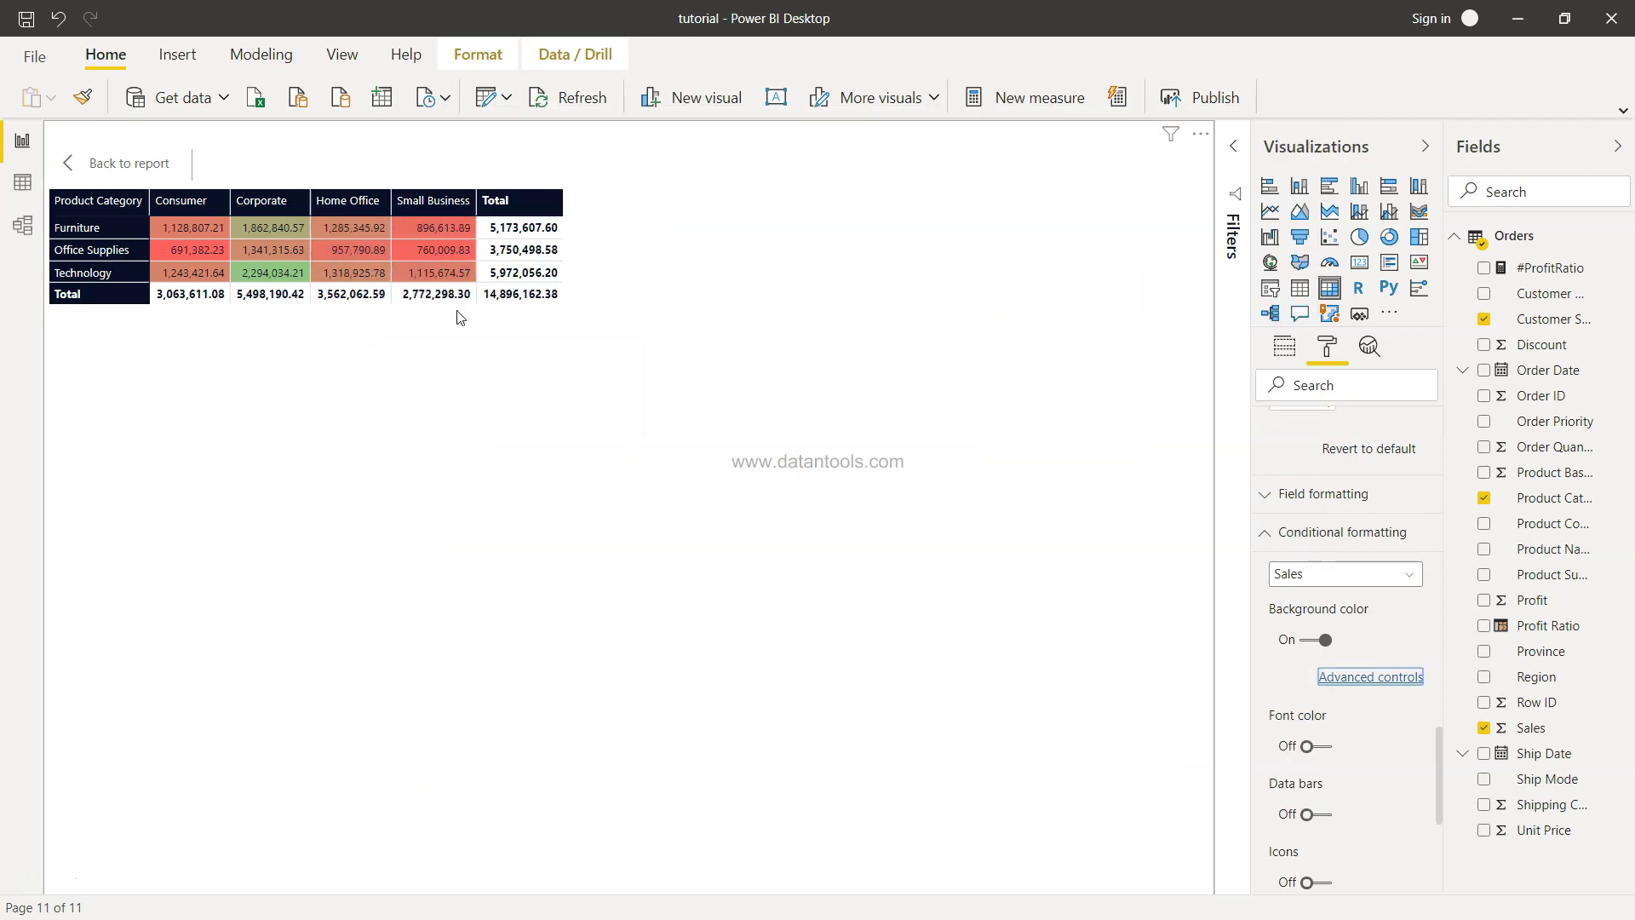
Step: Sort the matrix by Total descending: Technology, Furniture, then Office Supplies
left_click(1265, 533)
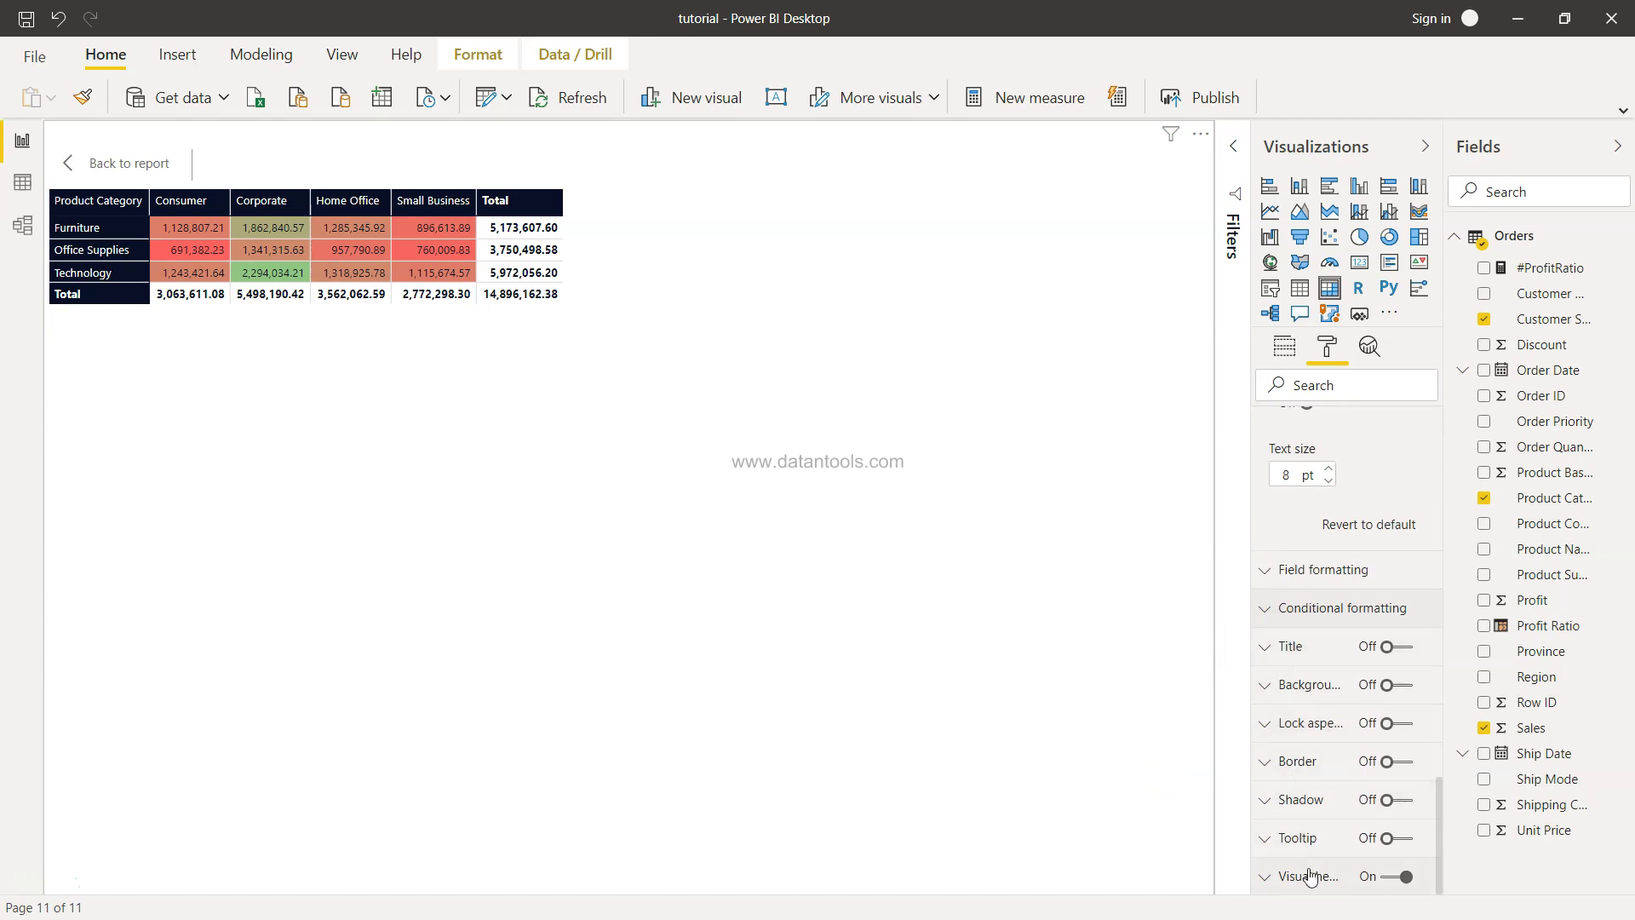
scroll(1317, 624, "up", 10)
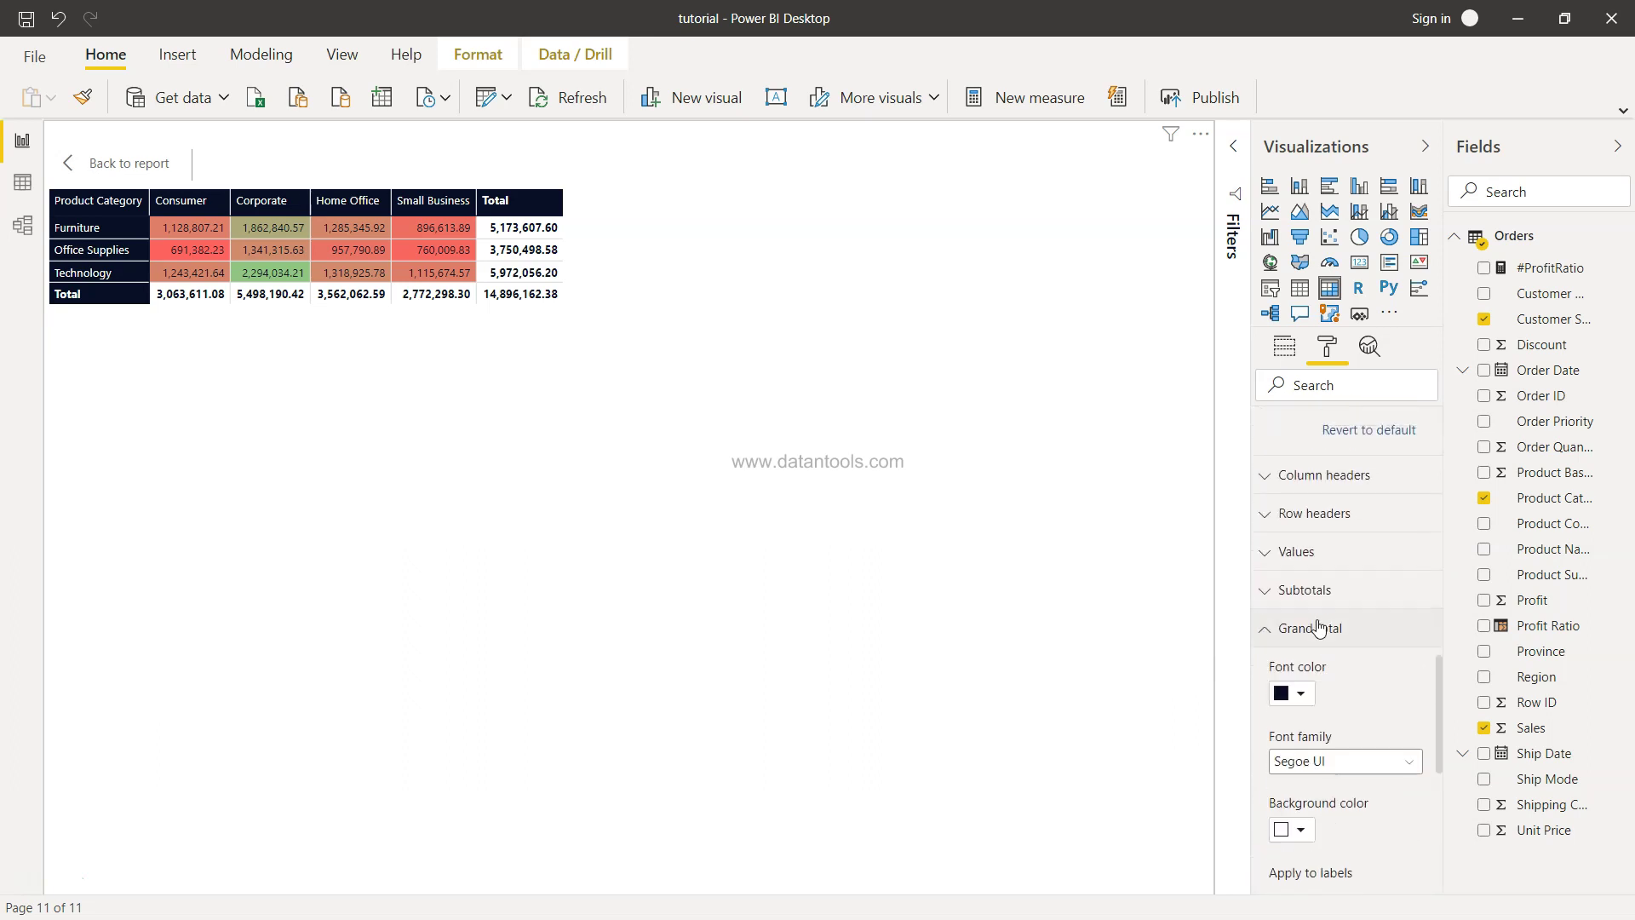
scroll(1320, 566, "up", 4)
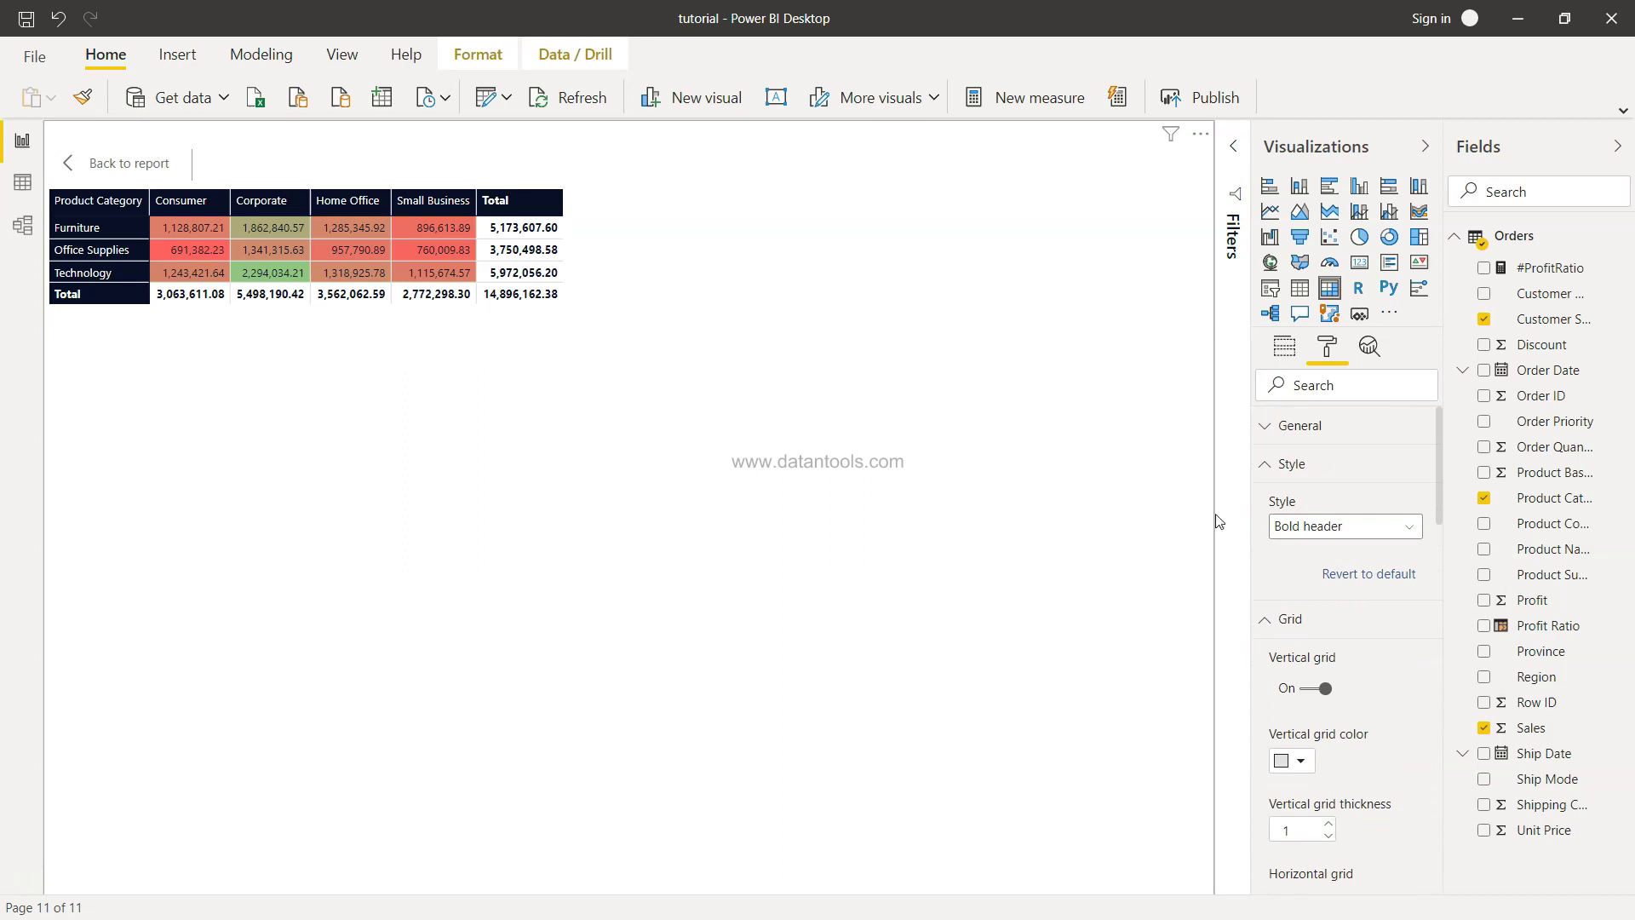
left_click(506, 199)
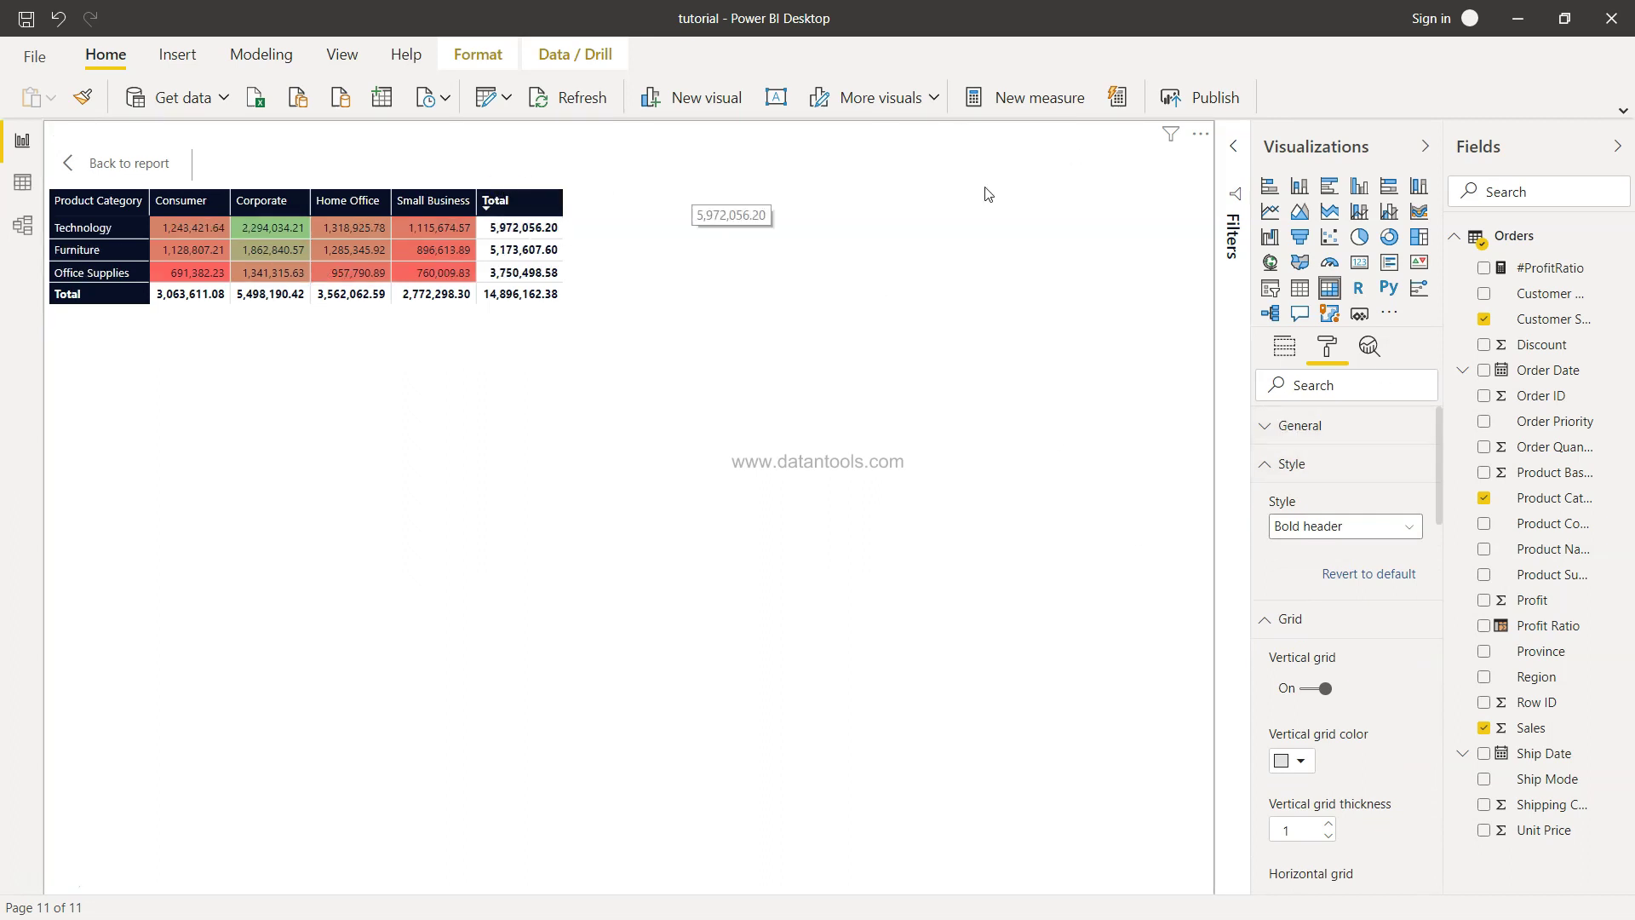
Step: Place Product Sub-Category below Product Category in the matrix Rows well
left_click(1284, 345)
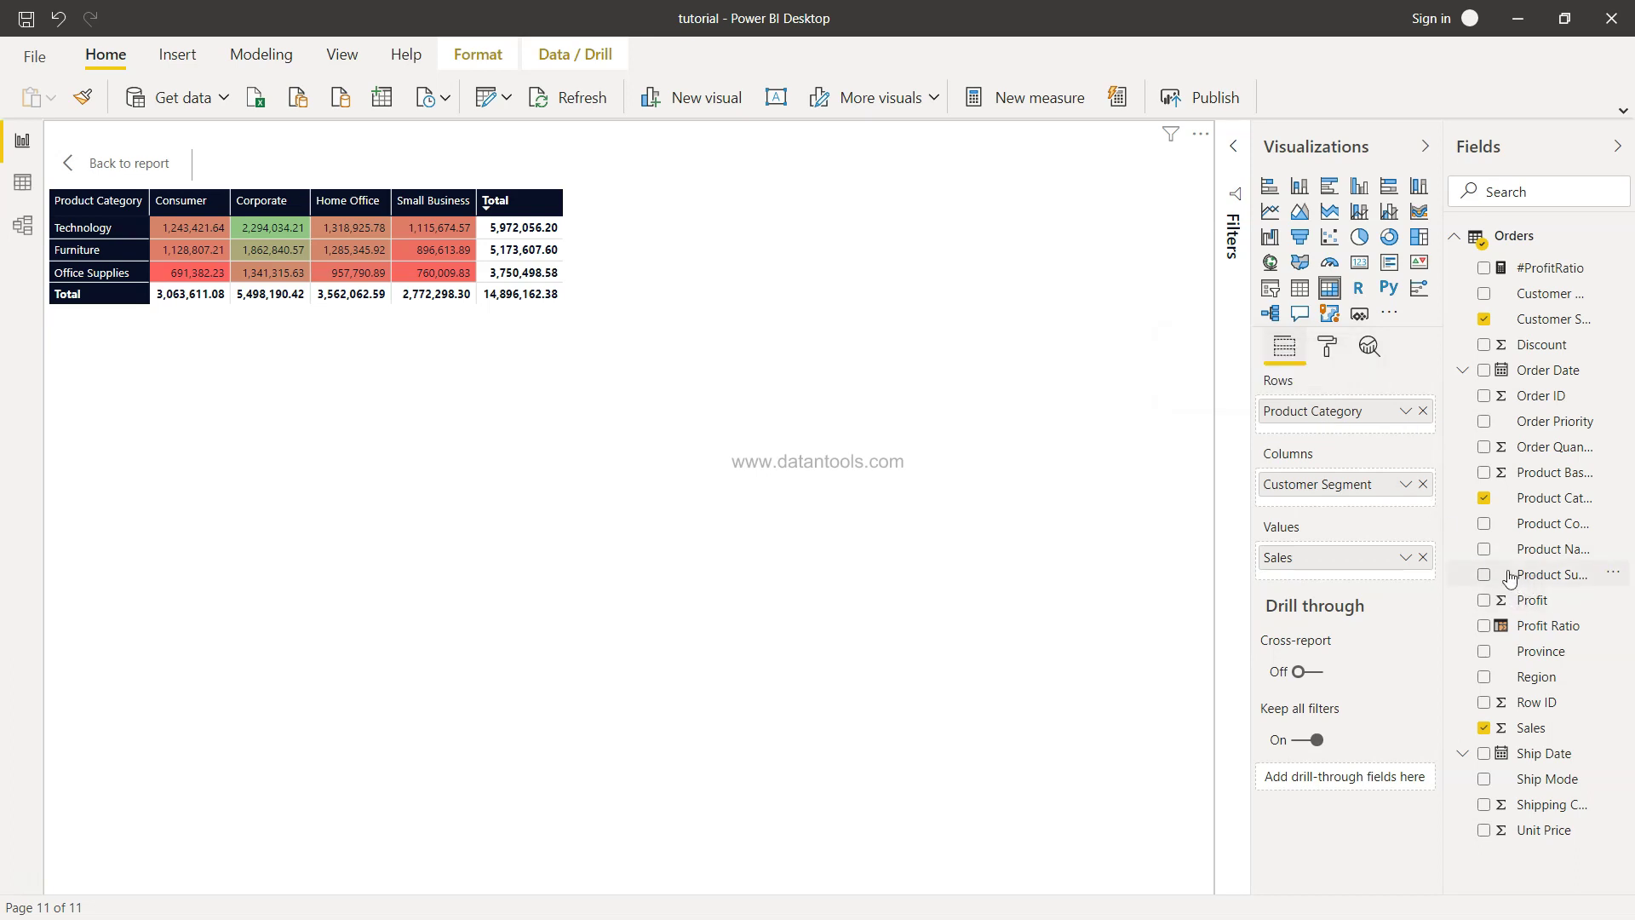
left_click_drag(1530, 574, 1338, 435)
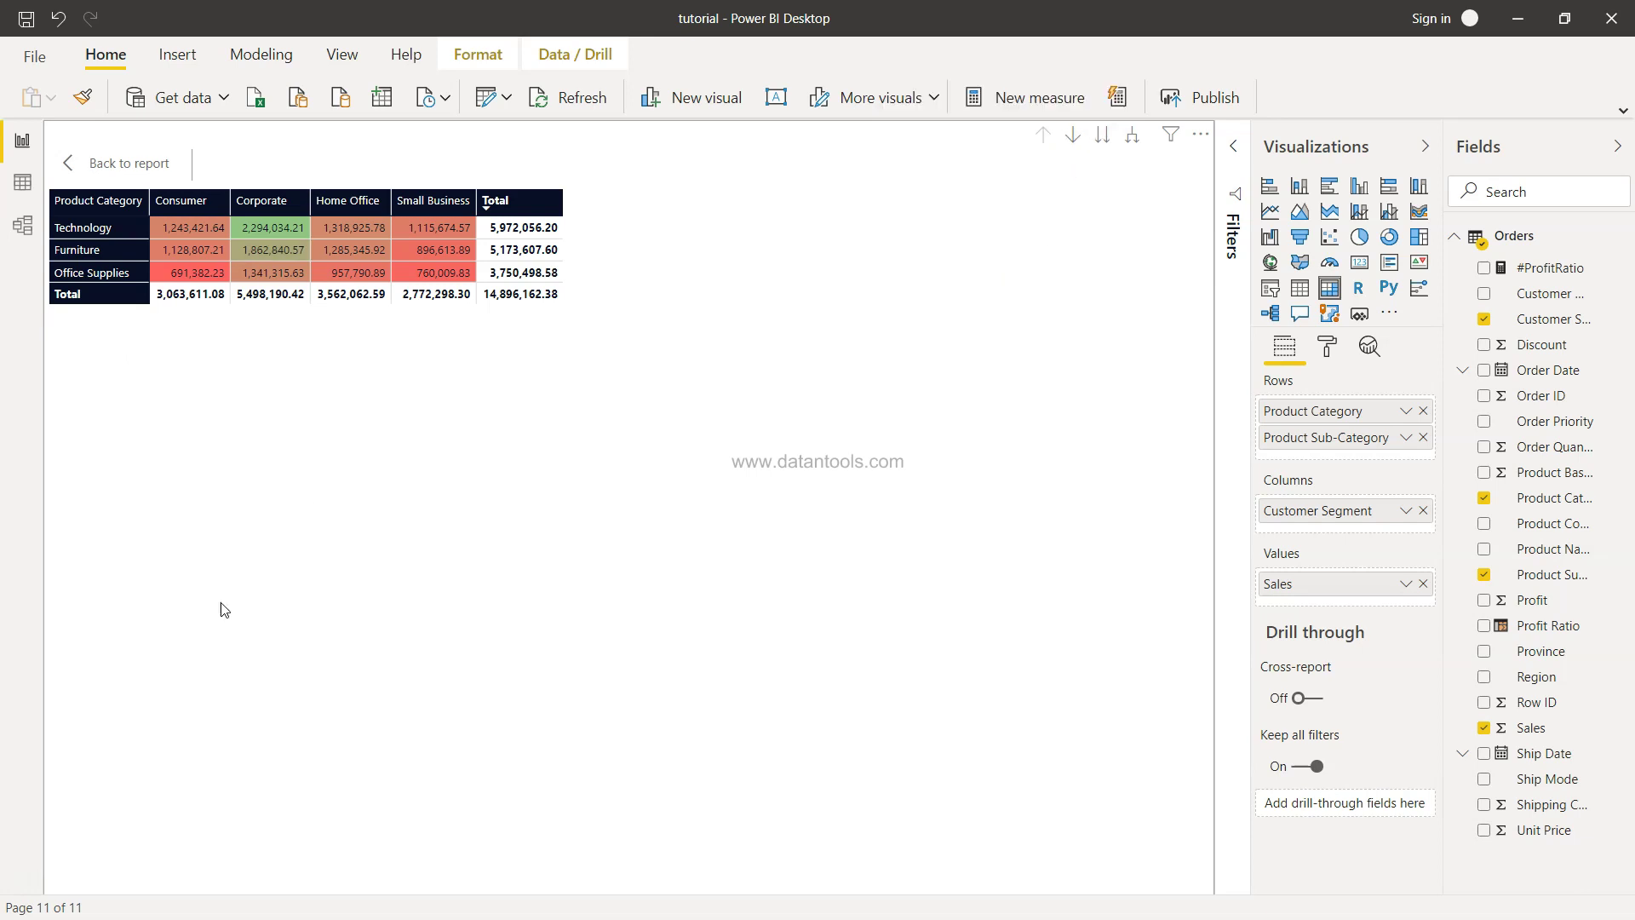
left_click(100, 238)
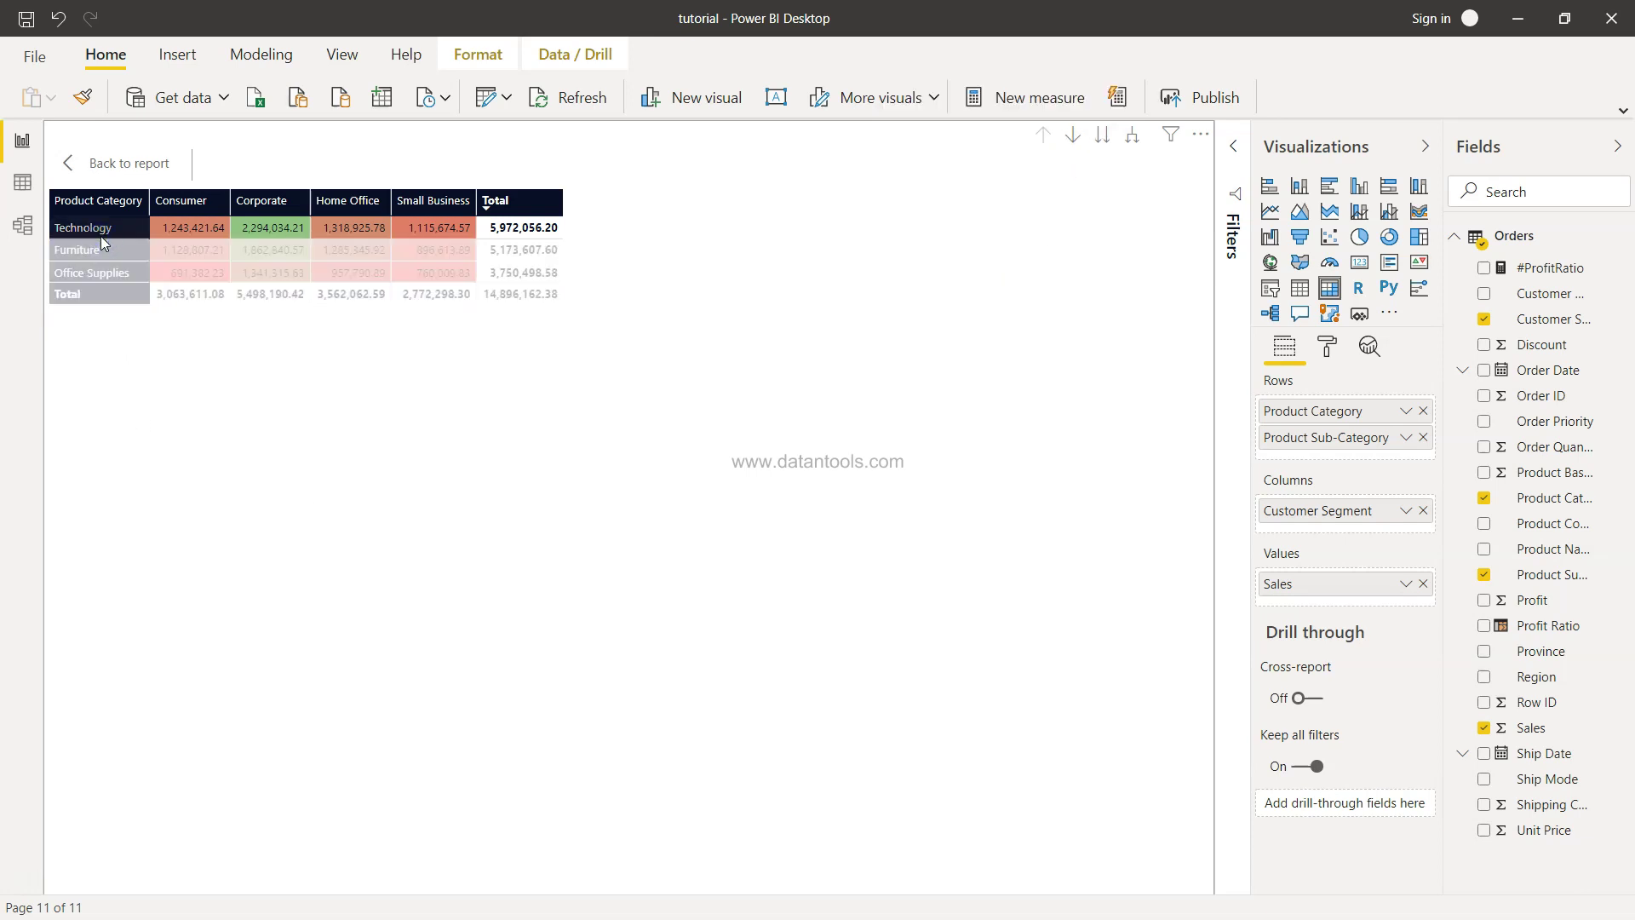
Step: Enable drill-down mode and drill into Technology's sub-categories, then back up
left_click(923, 460)
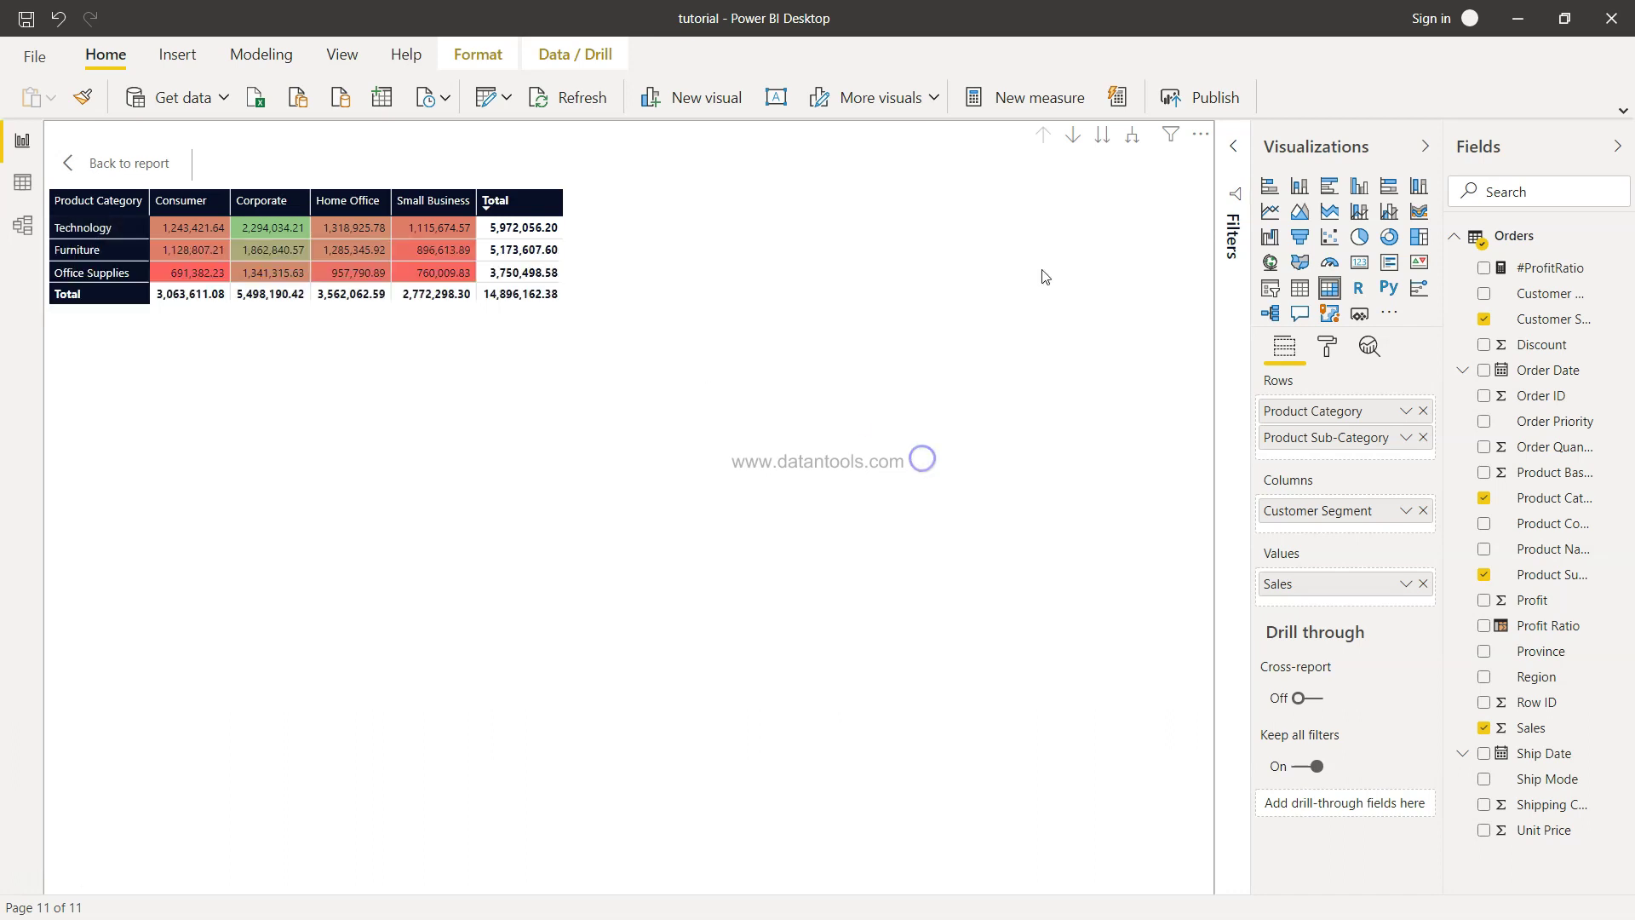
left_click(1072, 136)
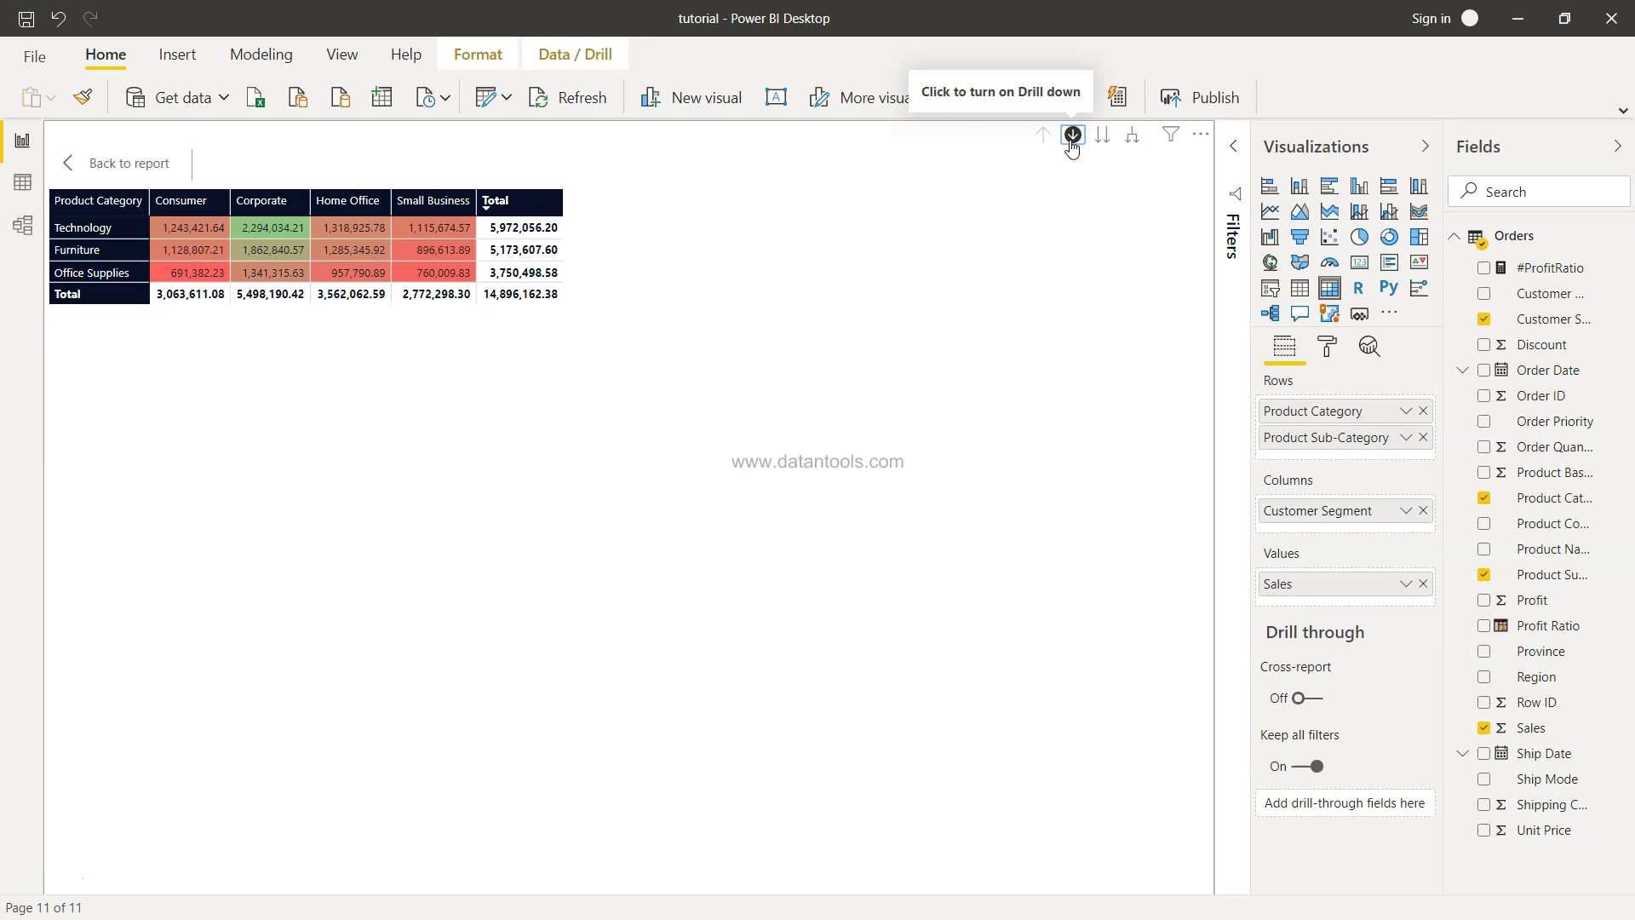
left_click(100, 228)
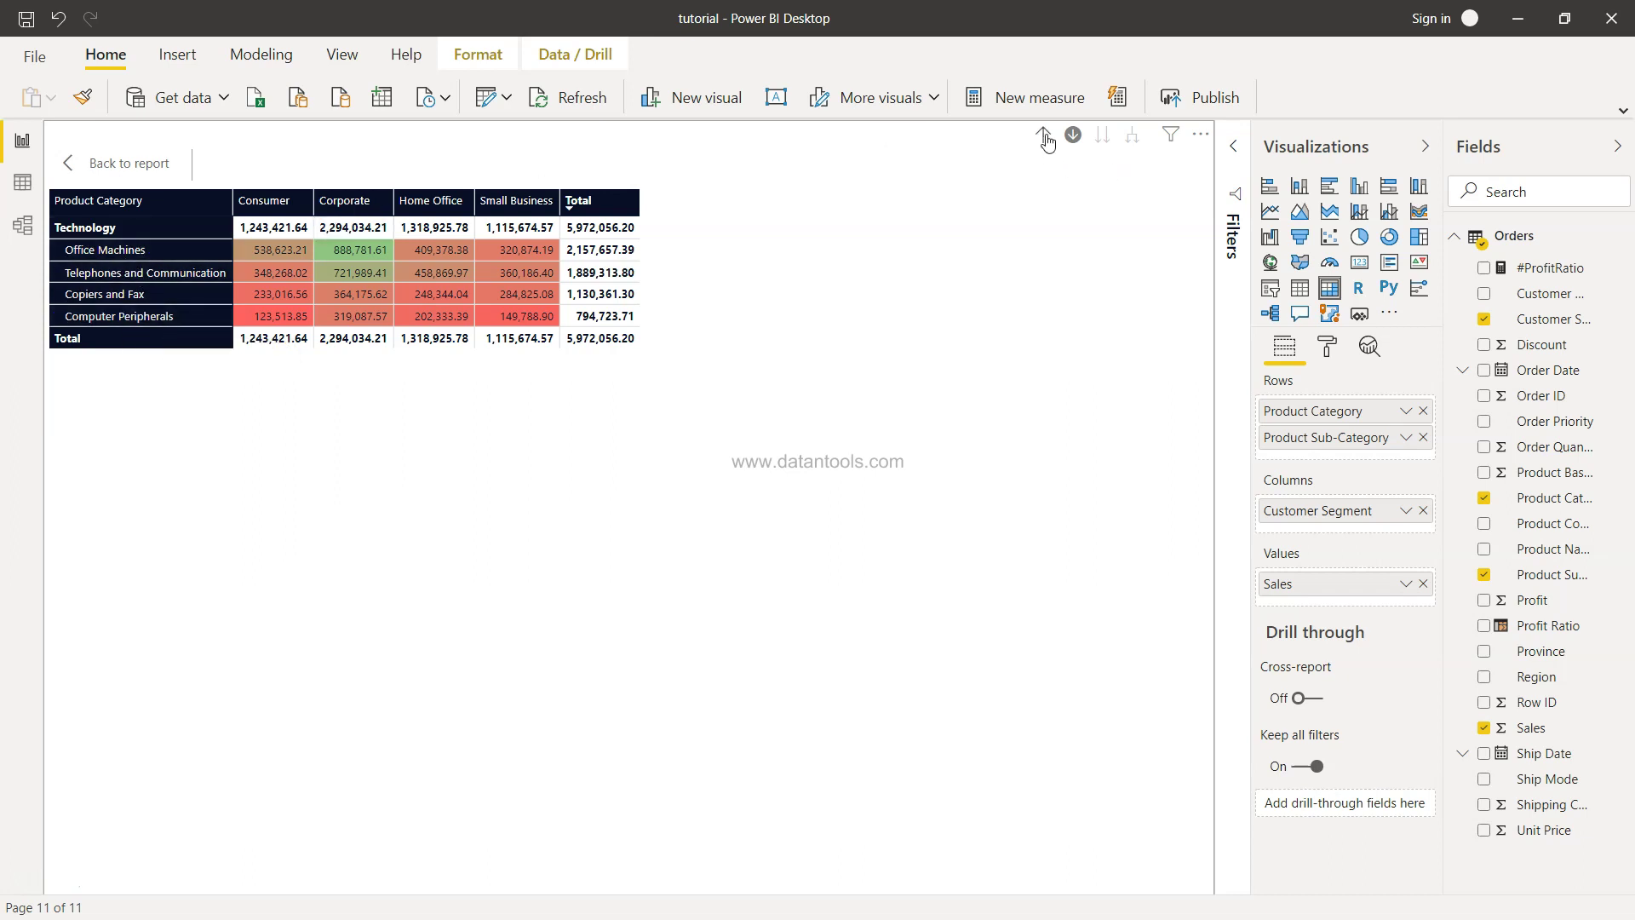
left_click(1044, 136)
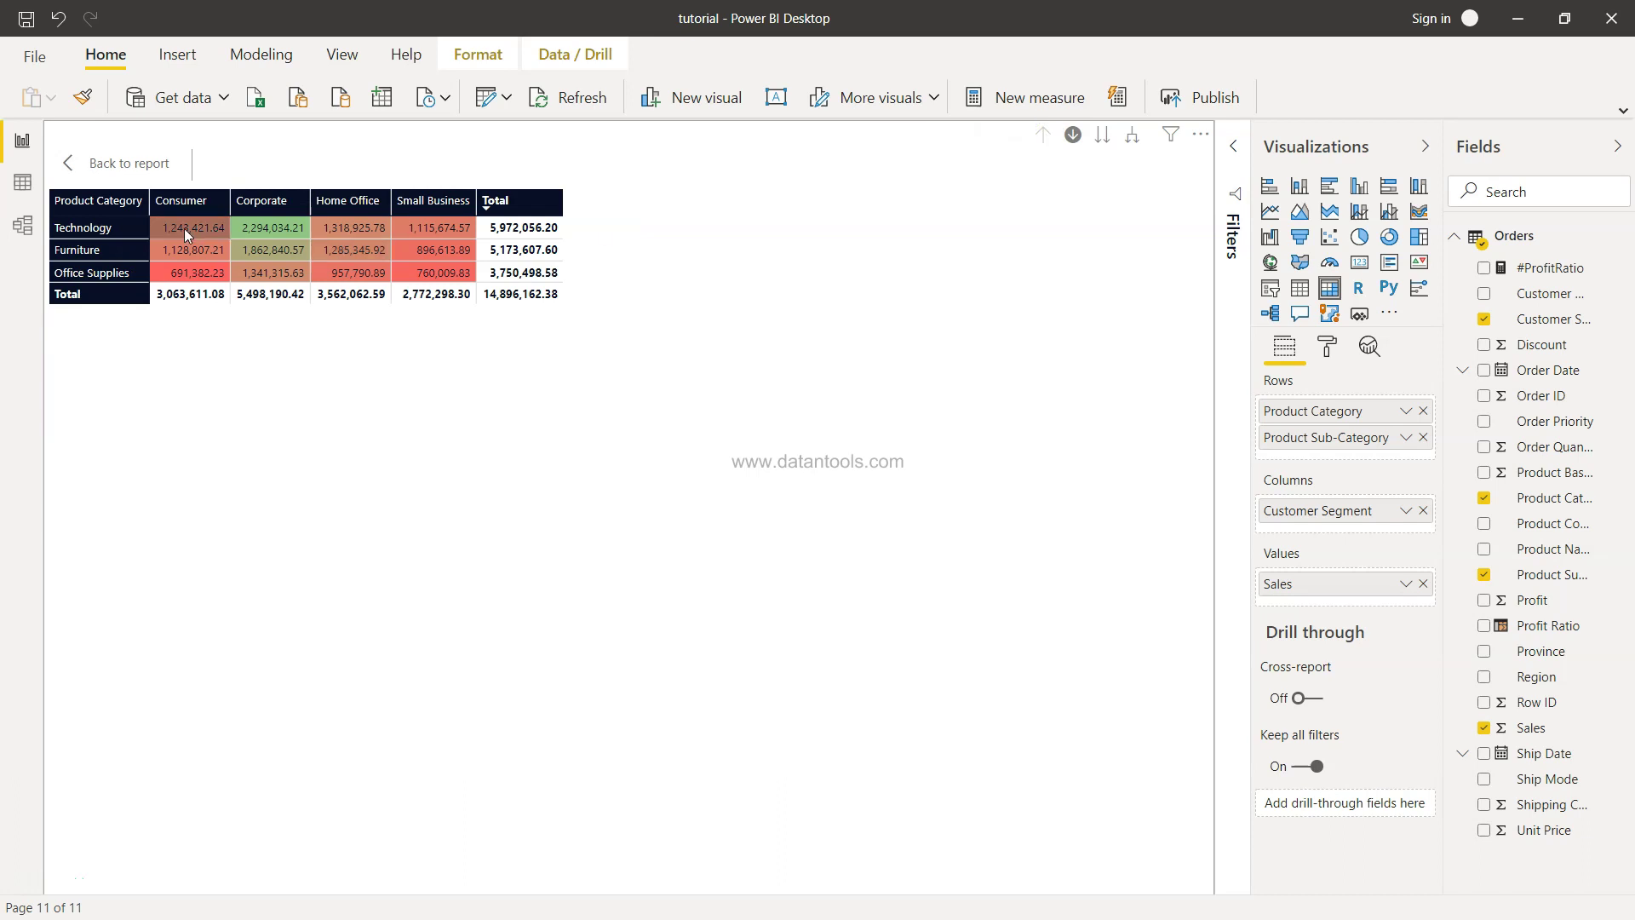
Step: Drill into Furniture and Office Supplies sub-categories, returning to category level each time
left_click(109, 250)
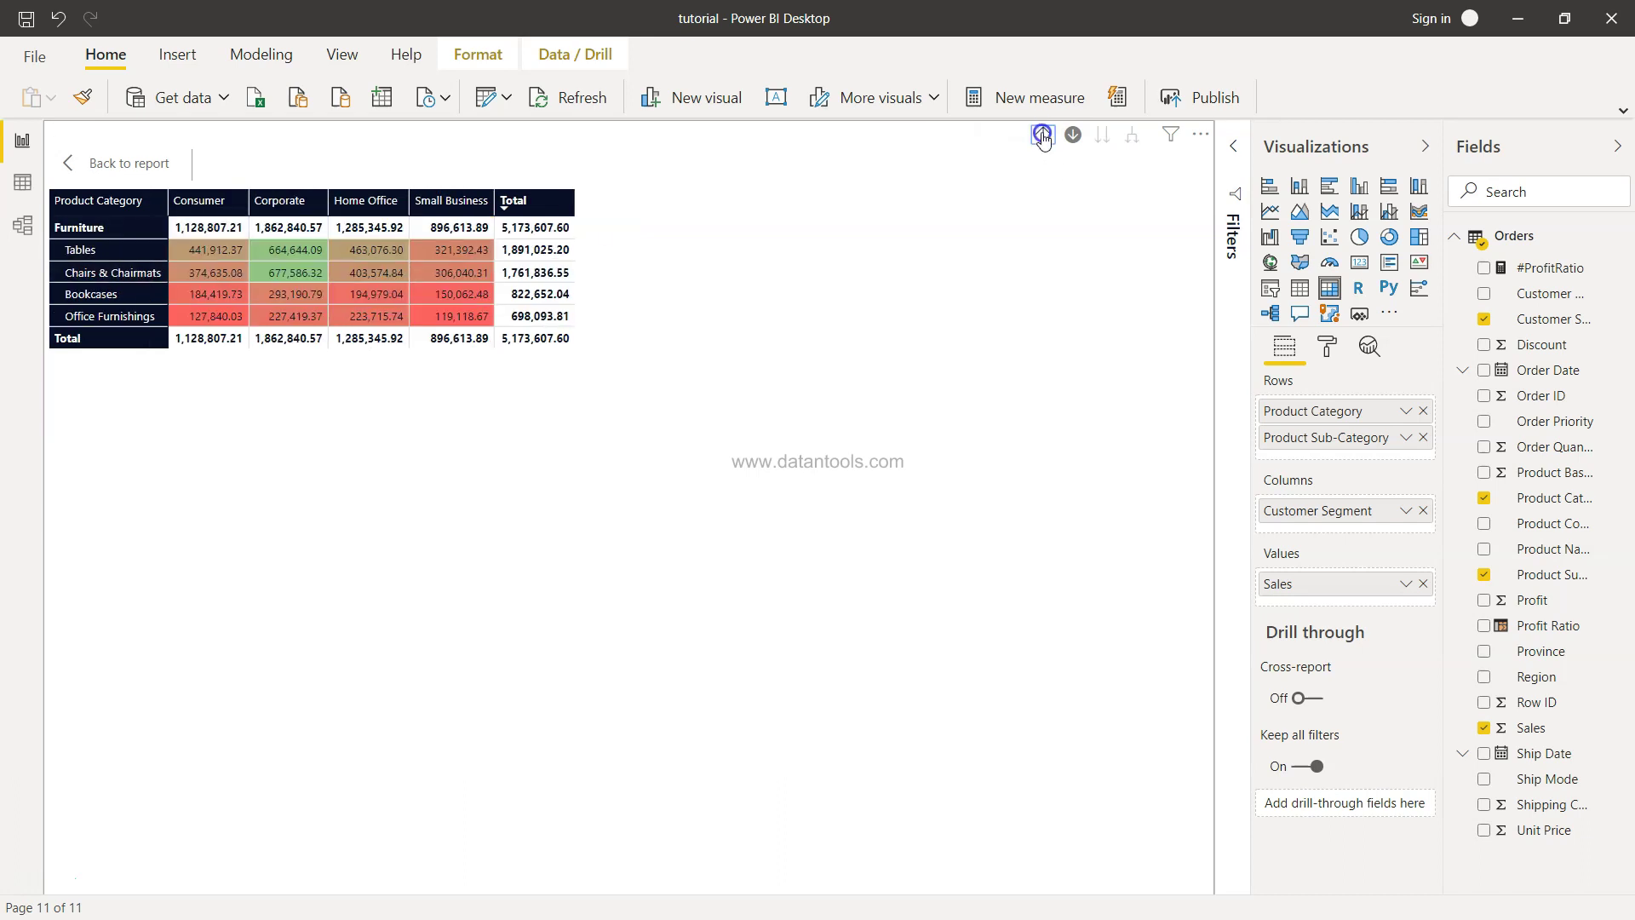
left_click(1044, 136)
left_click(119, 273)
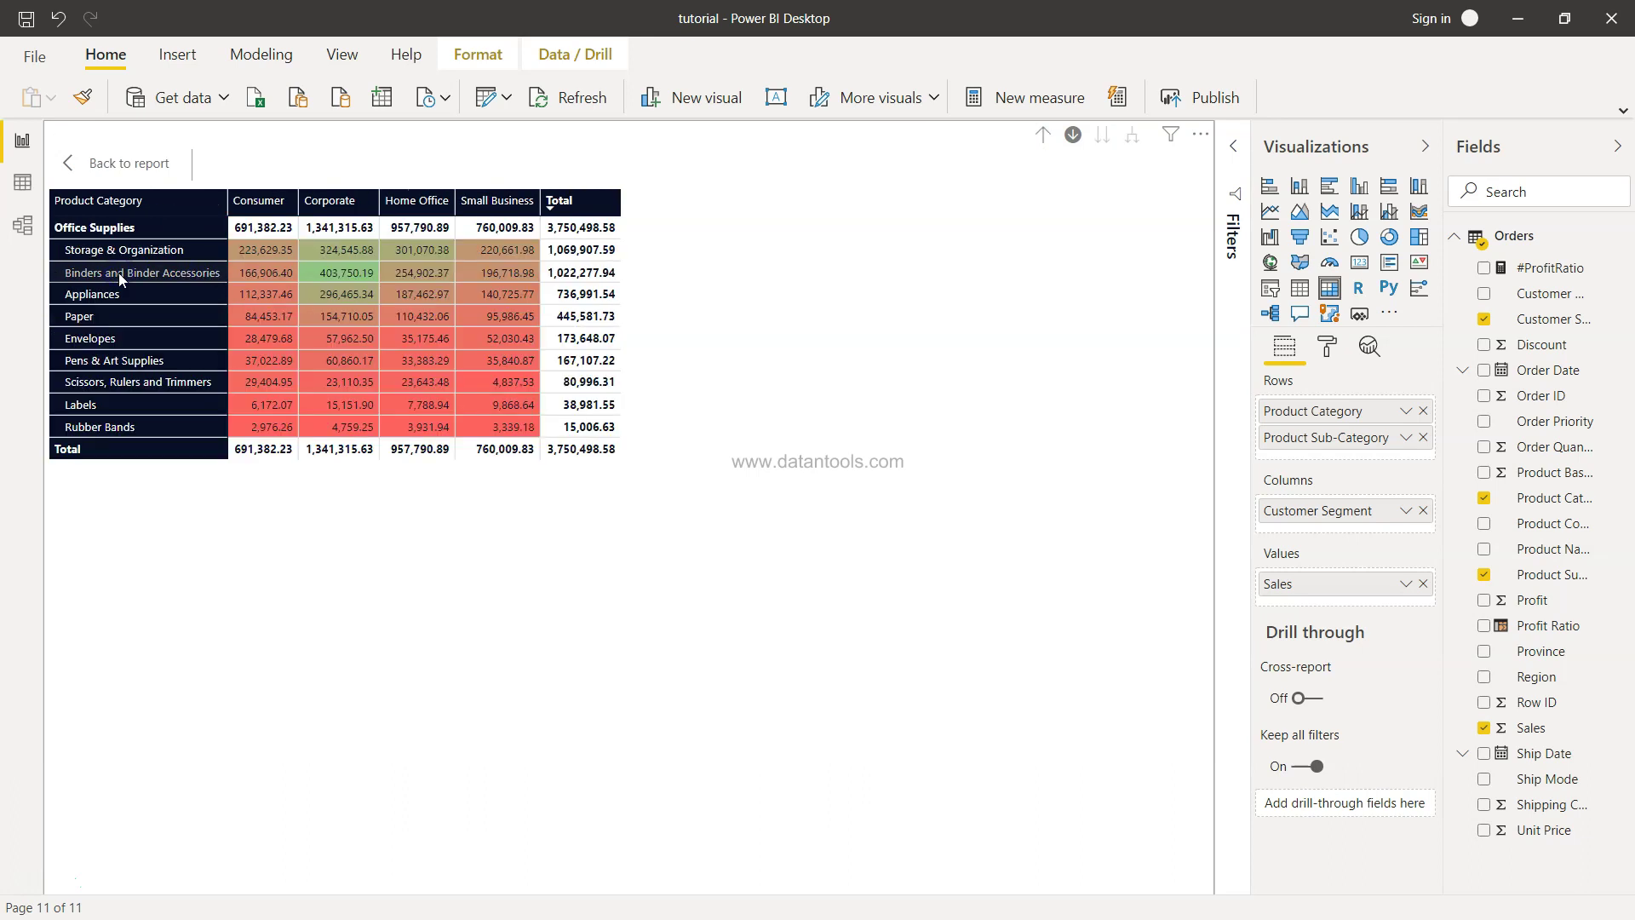
mouse_move(347, 361)
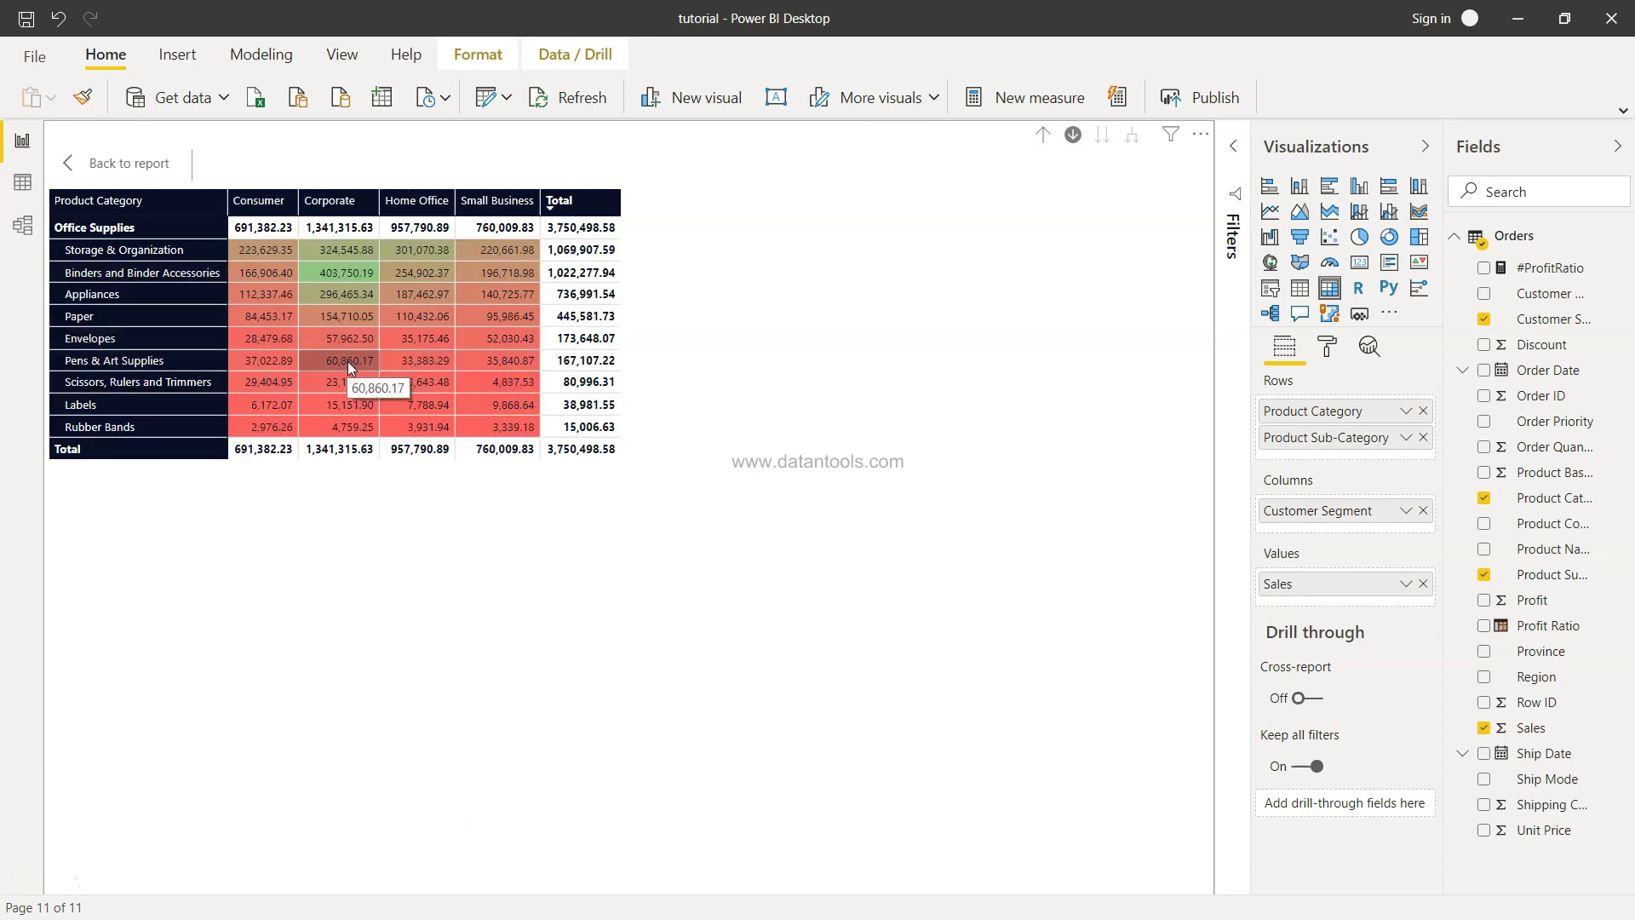
left_click(1043, 136)
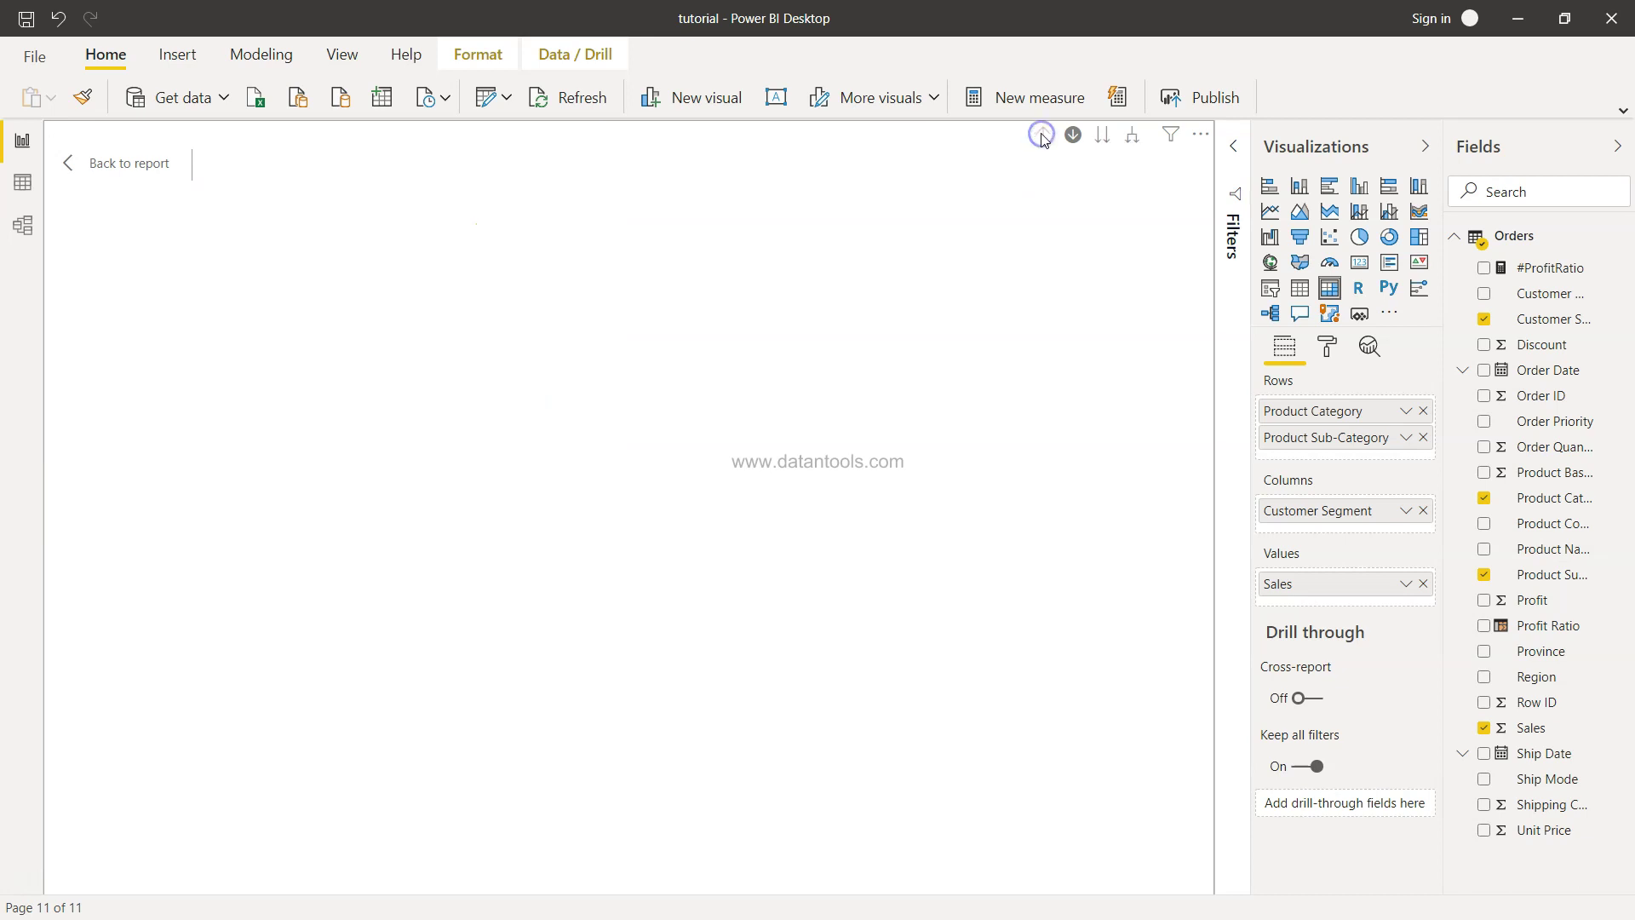
left_click(1104, 136)
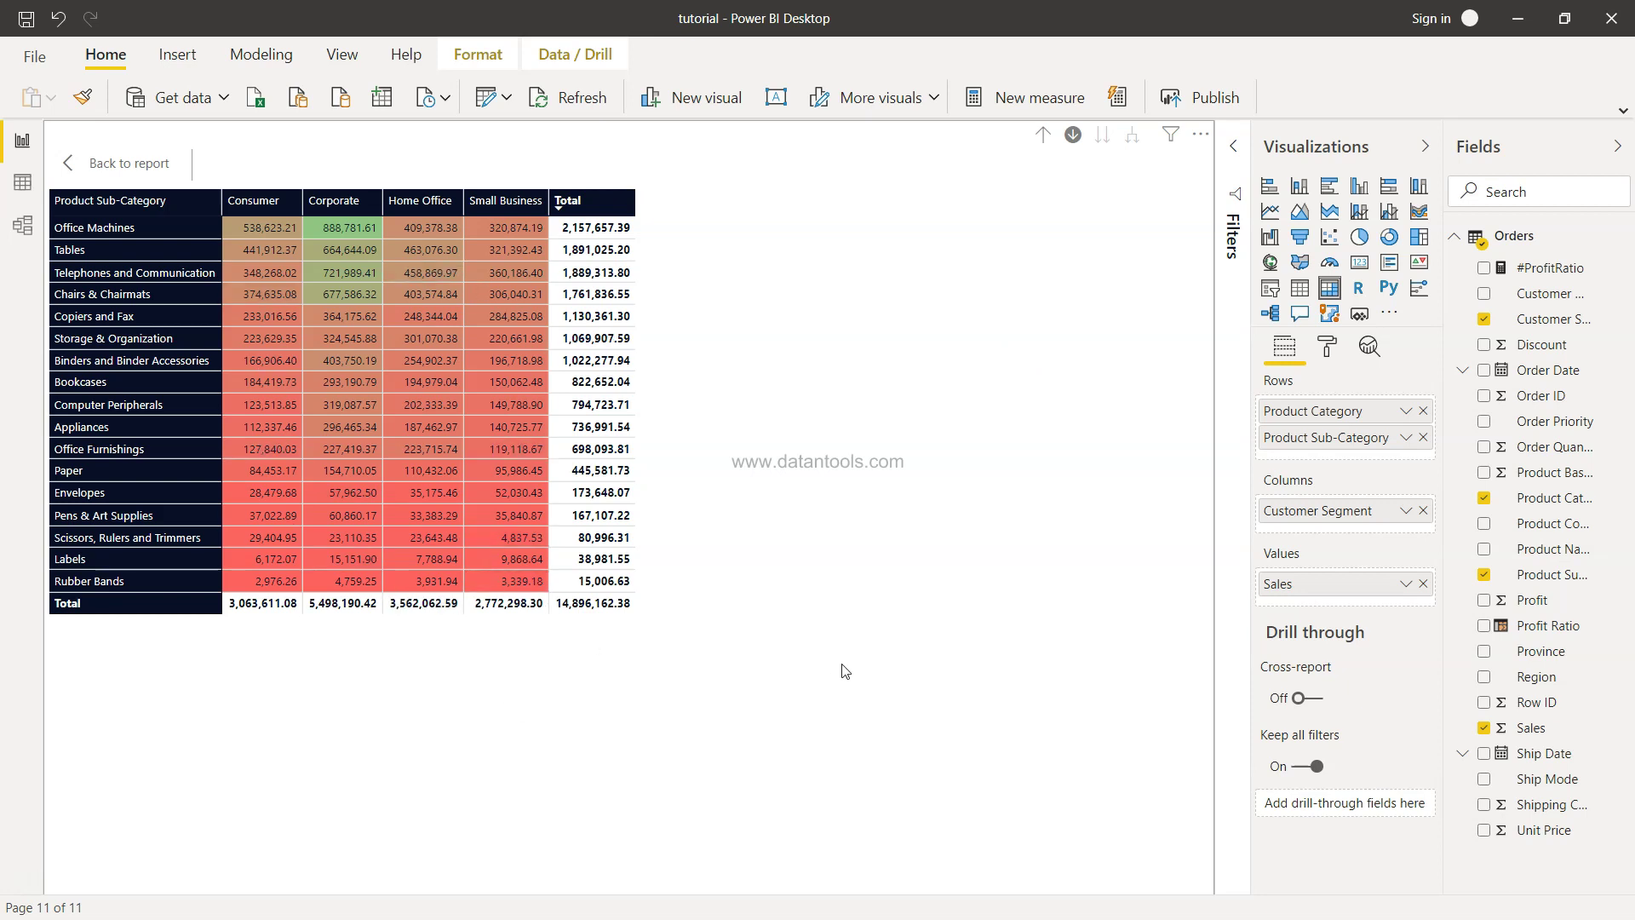
left_click(1043, 136)
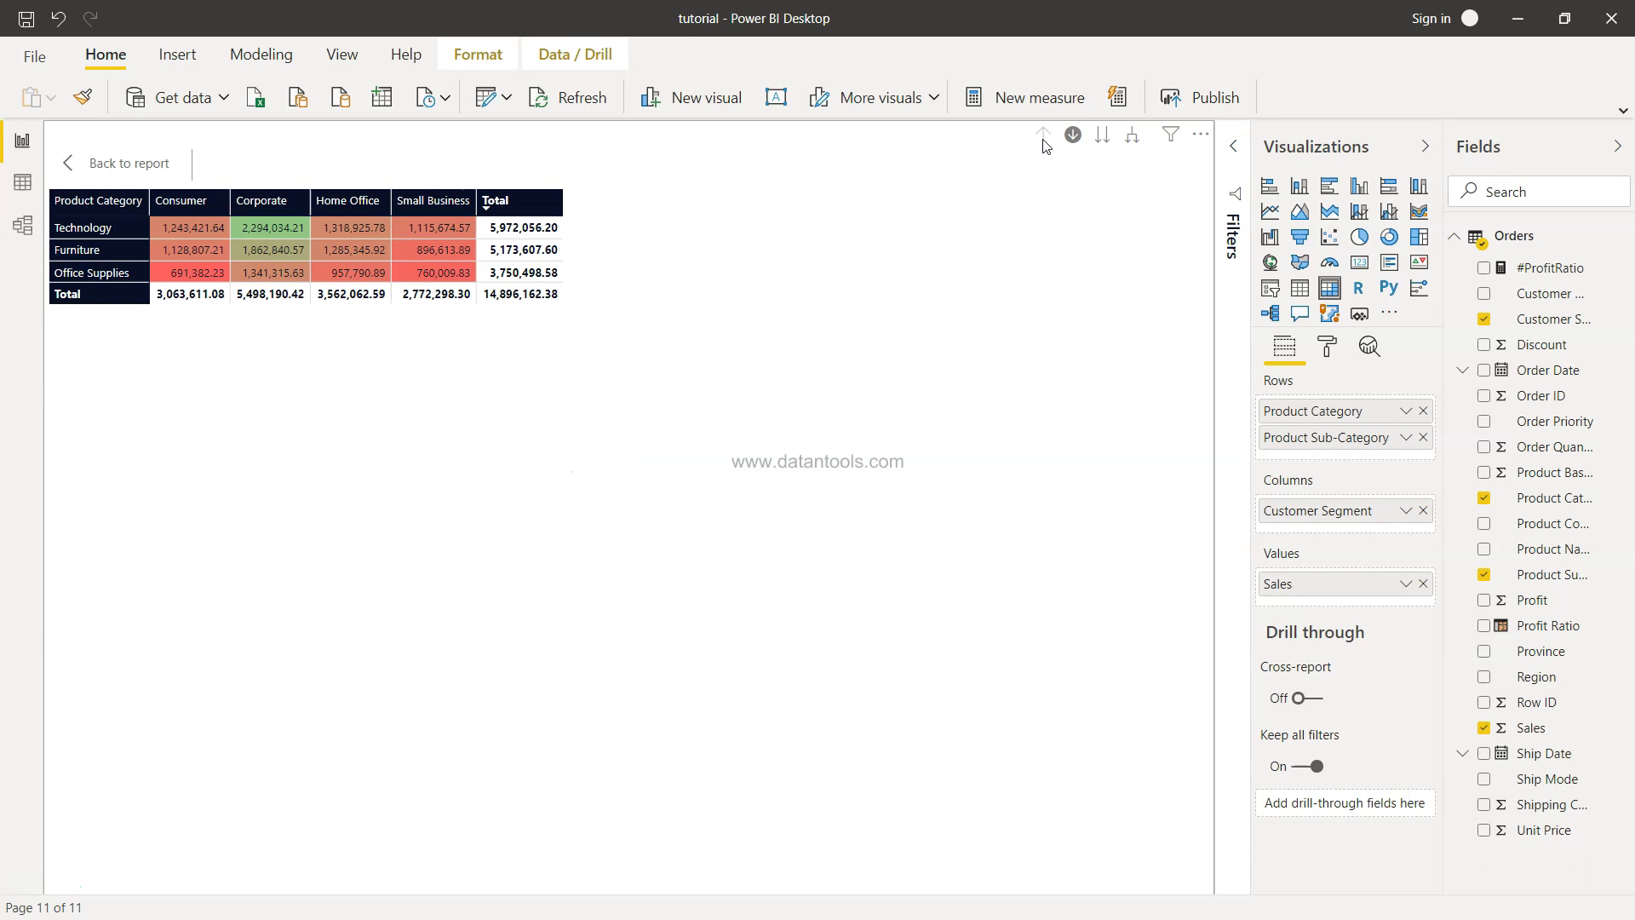